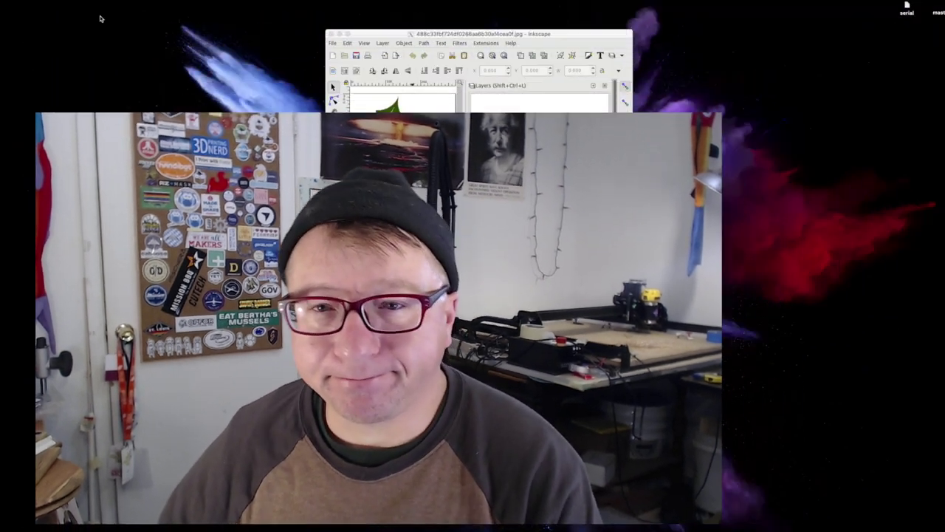
- Move the Inkscape window up toward the upper-left corner of the screen
left_click_drag(517, 34, 502, 25)
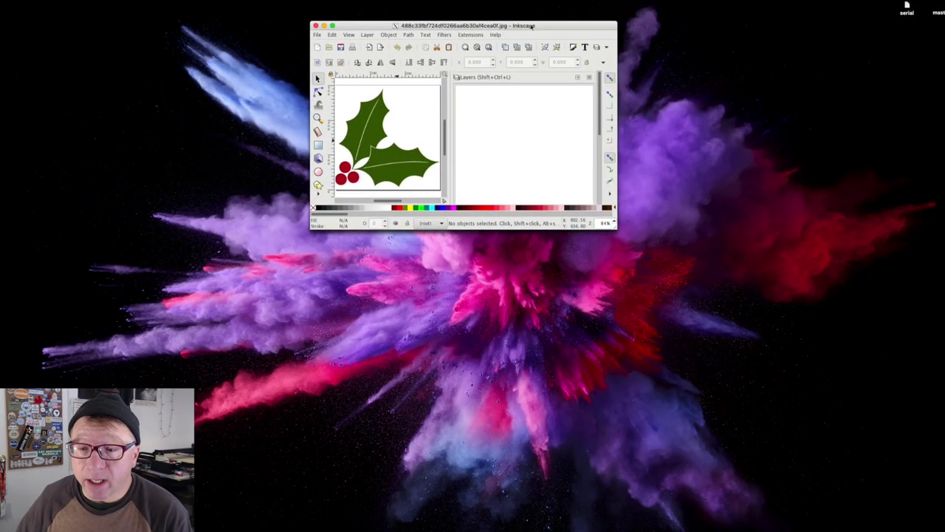
left_click_drag(617, 228, 868, 504)
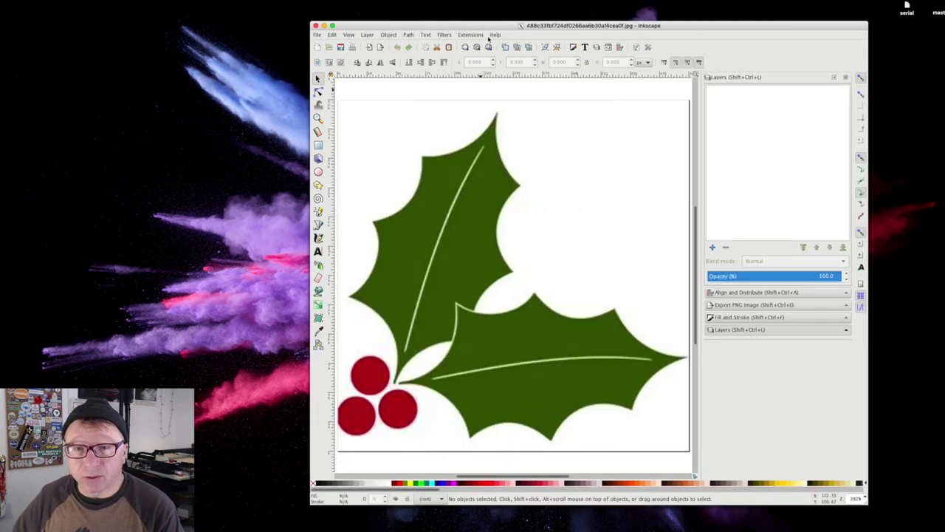
left_click_drag(484, 26, 398, 14)
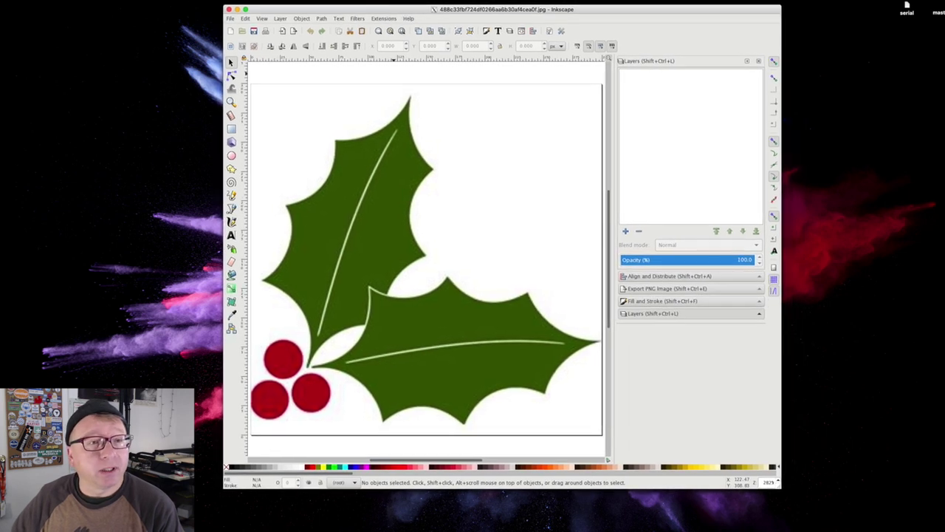
- Check the settings in File > Document Properties, then close it
left_click(230, 18)
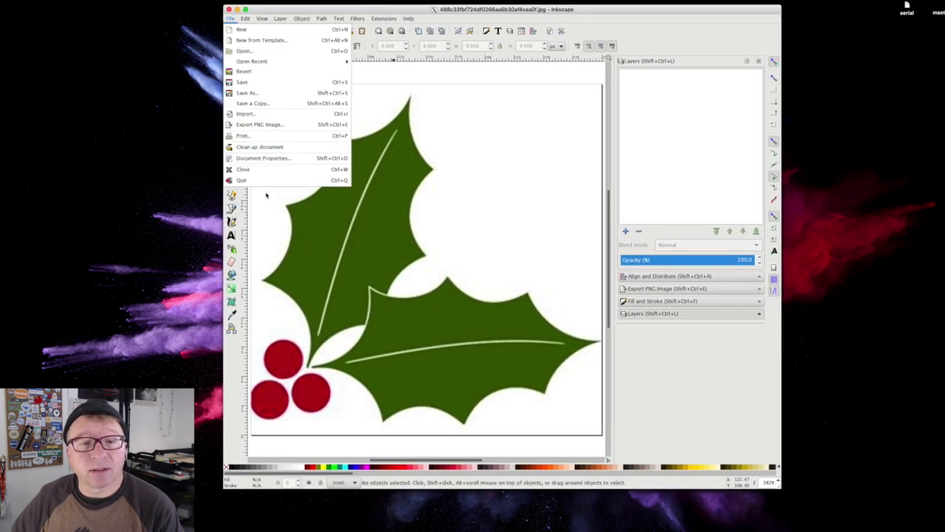
left_click(263, 158)
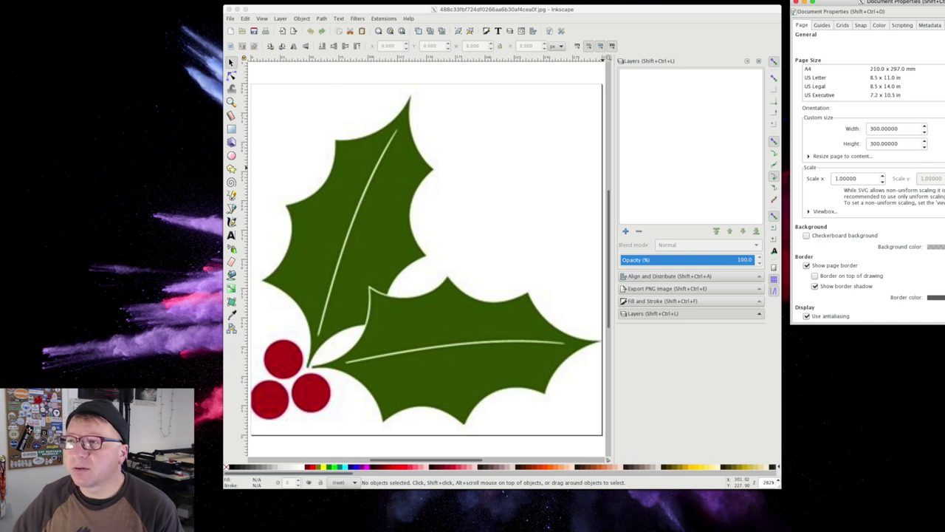
left_click(795, 2)
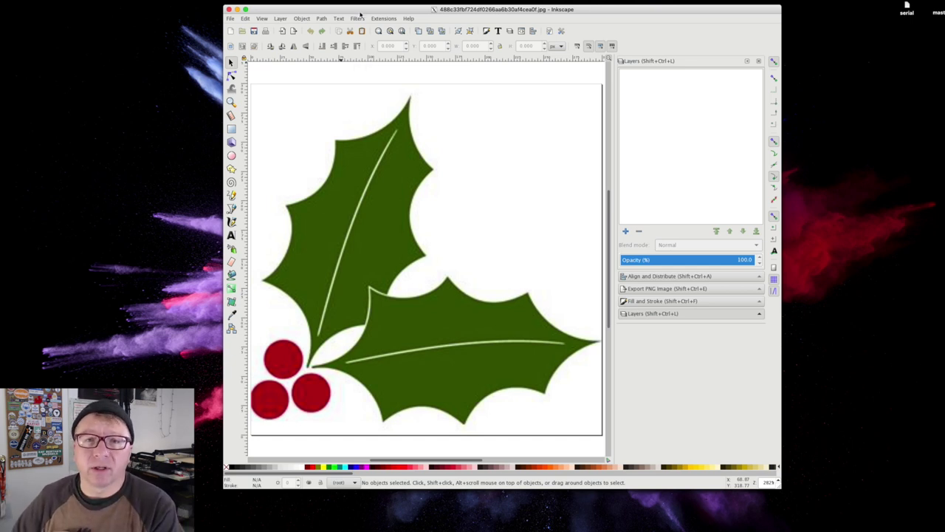
- Widen the Inkscape window so the holly image sits on a much larger canvas
left_click_drag(367, 9, 344, 9)
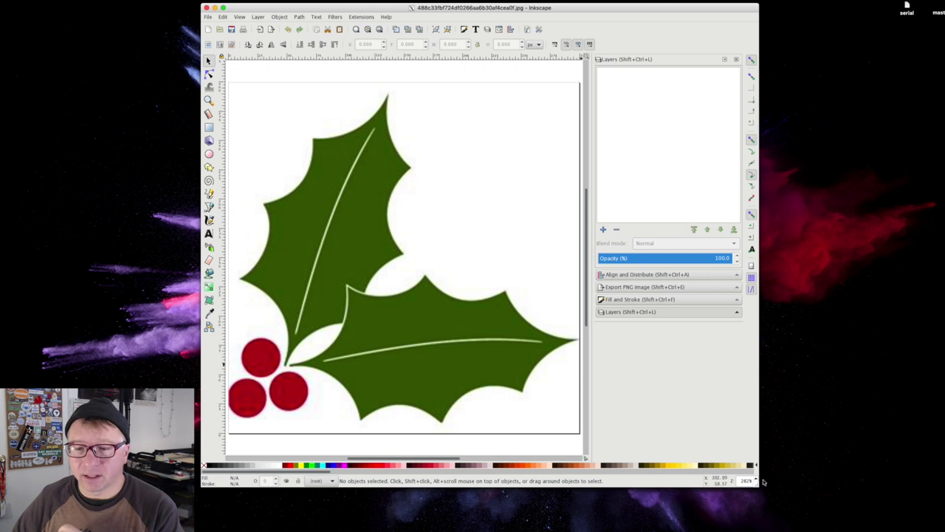
left_click_drag(766, 478, 857, 493)
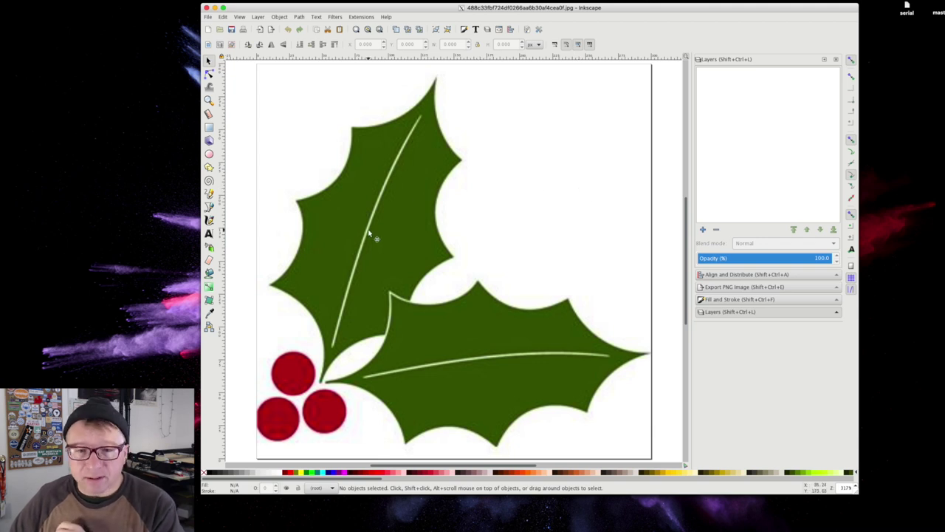
scroll(373, 237, "down", 1)
- Select the holly image and open Path > Trace Bitmap
left_click_drag(380, 9, 317, 8)
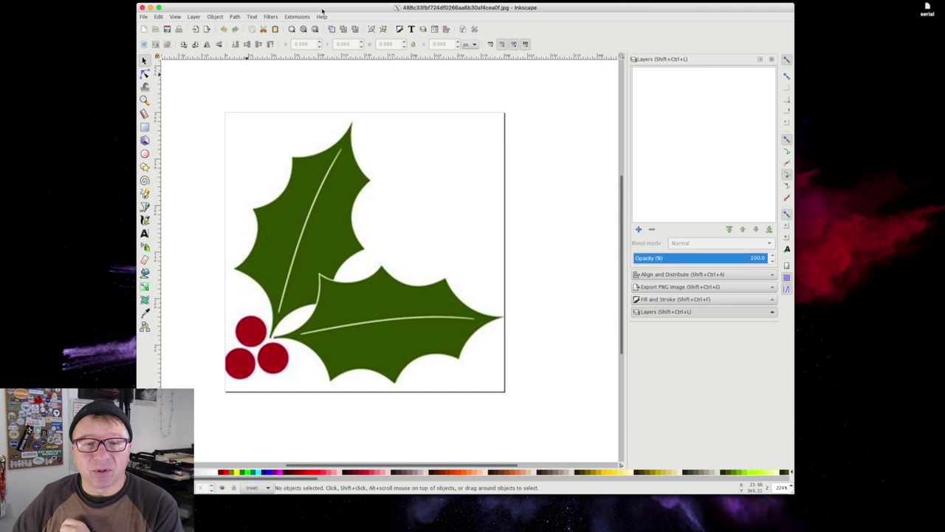
left_click(320, 246)
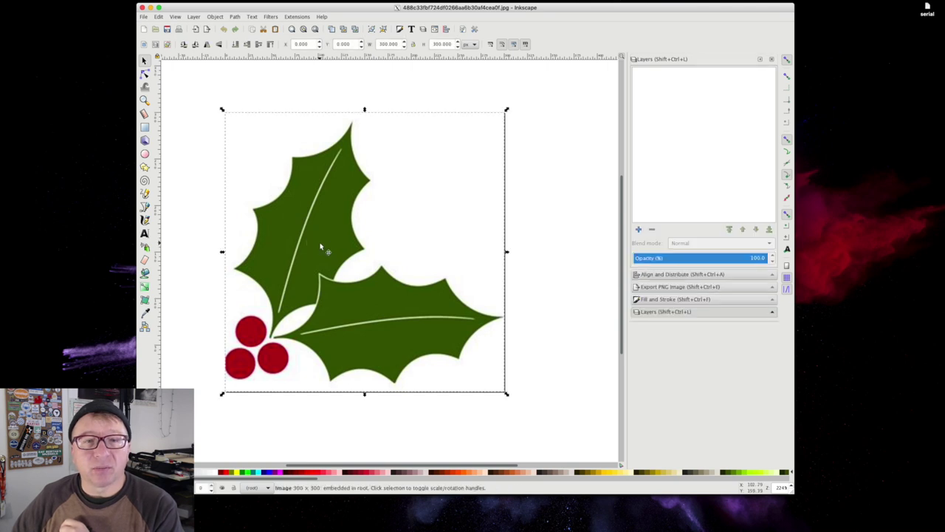
left_click(237, 16)
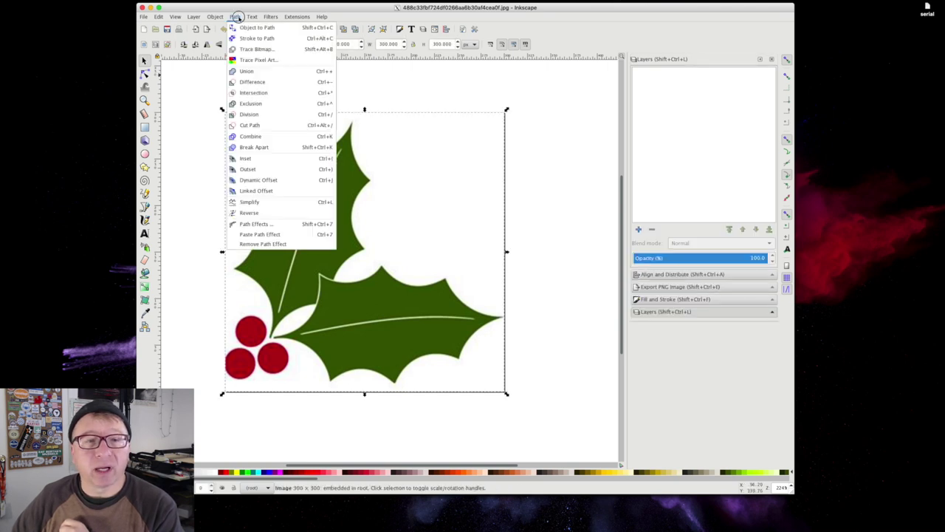
left_click(262, 51)
- Place the Trace Bitmap dialog beside the image and enable Live Preview, showing the 0.450 cutoff silhouette
mouse_move(467, 3)
left_mouse_down()
mouse_move(661, 5)
mouse_move(668, 13)
left_mouse_up()
left_click_drag(446, 11, 372, 9)
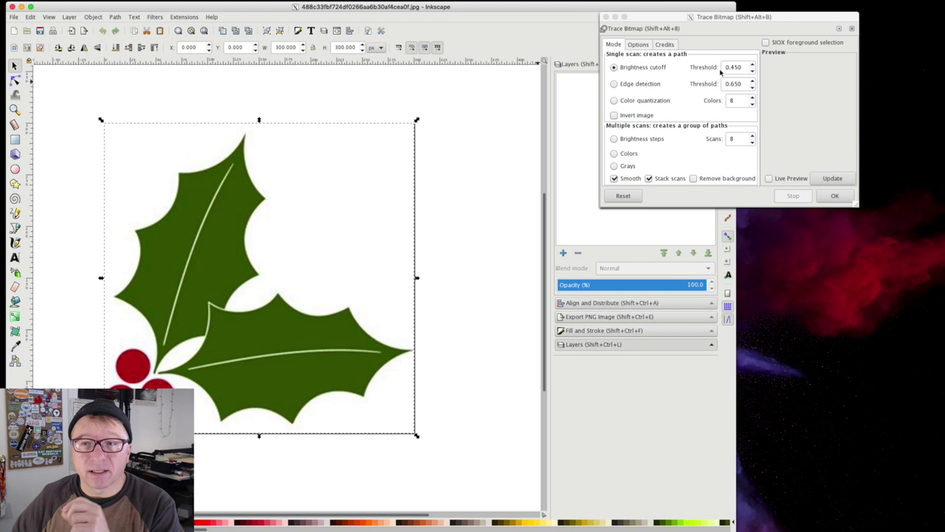
left_click_drag(683, 17, 657, 13)
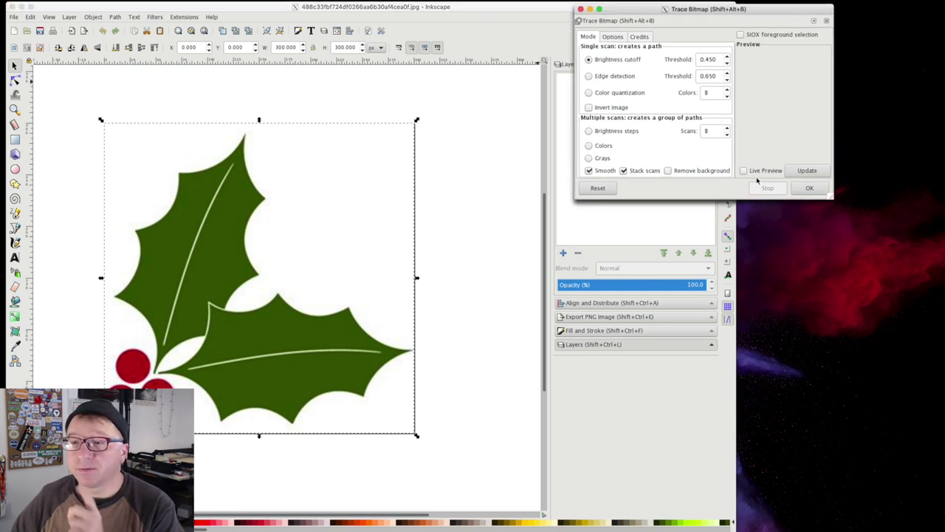
left_click_drag(722, 3, 709, 4)
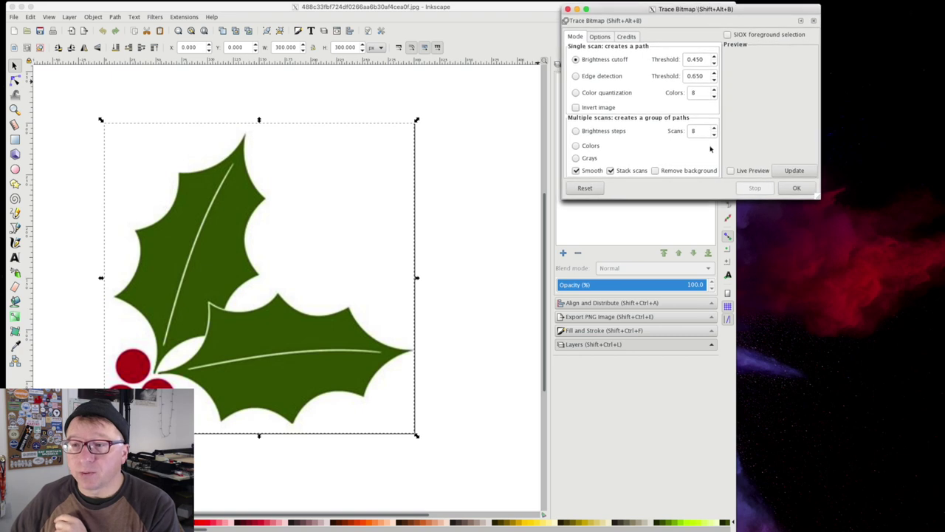
left_click(730, 172)
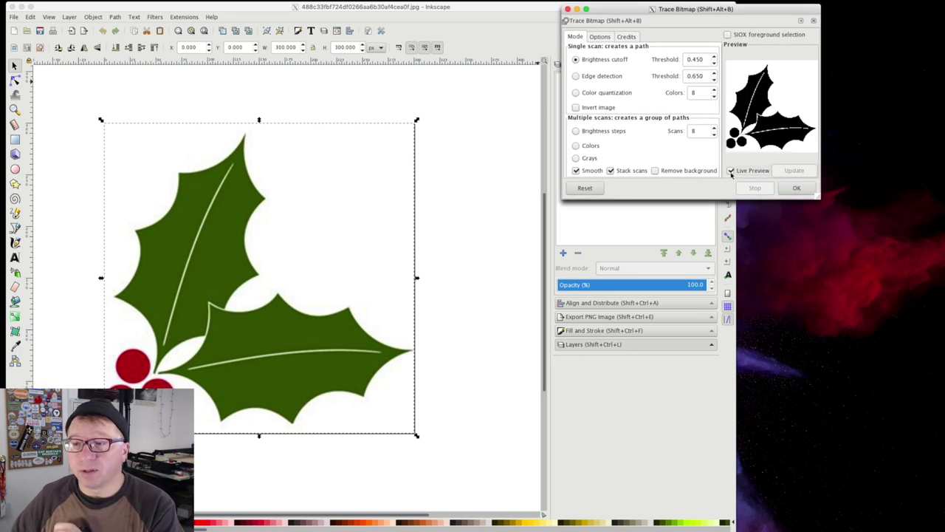
- Enlarge the Trace Bitmap dialog so the black 0.450 brightness-cutoff preview is bigger
mouse_move(819, 198)
left_mouse_down()
mouse_move(854, 225)
mouse_move(942, 224)
mouse_move(936, 300)
left_mouse_up()
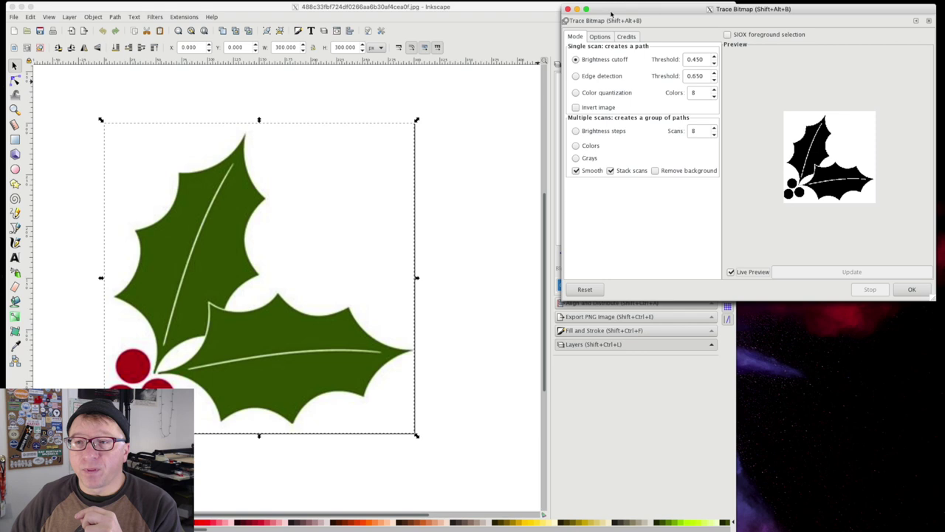
left_click_drag(612, 12, 614, 12)
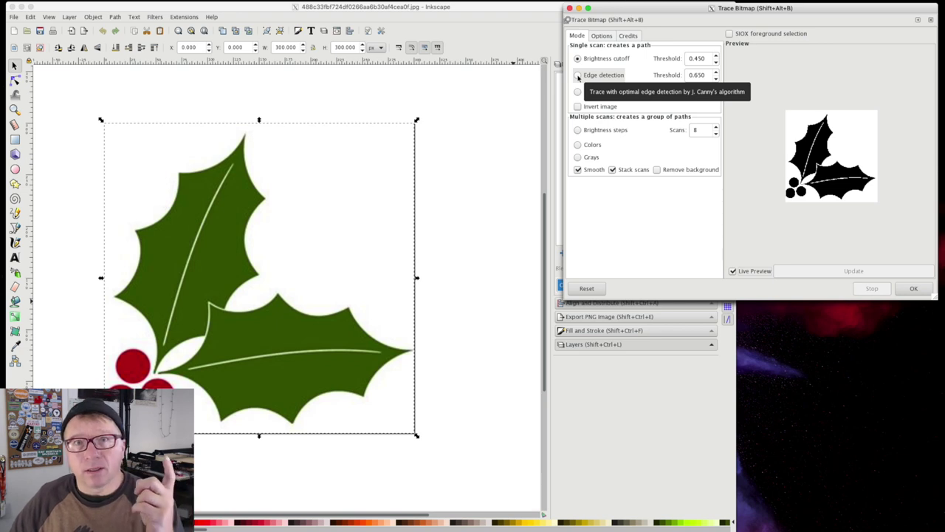
- Try Edge detection, then switch the trace mode to Color quantization with 8 colours
left_click(578, 75)
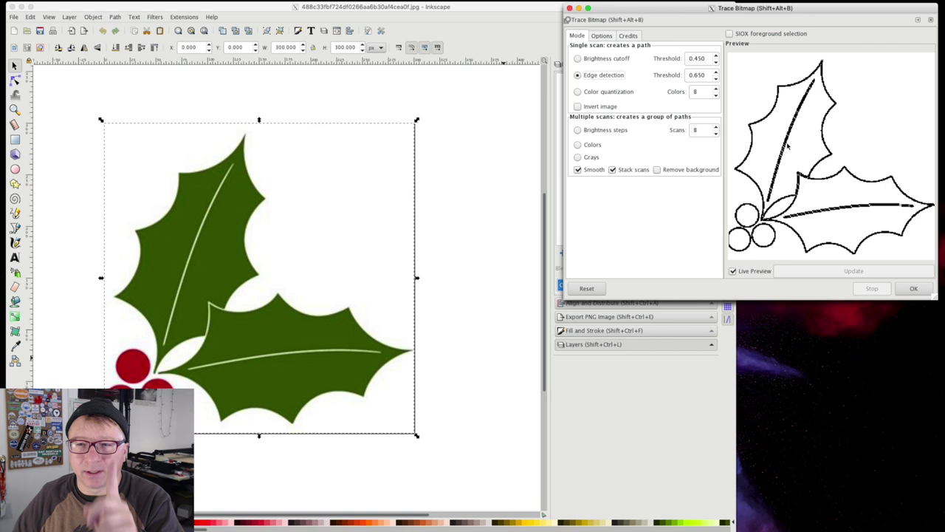
left_click(590, 92)
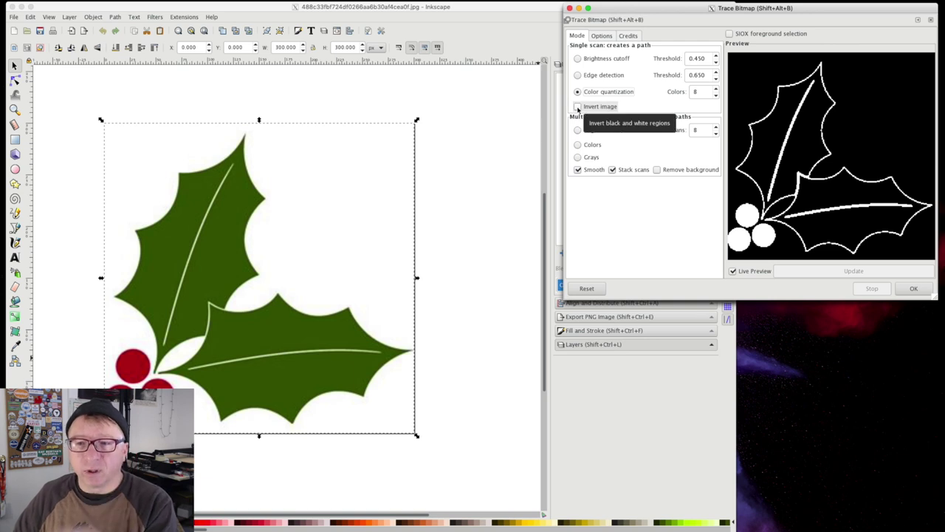
- Enable Invert image with Color quantization so holly outlines and berries preview black on white
left_click(578, 106)
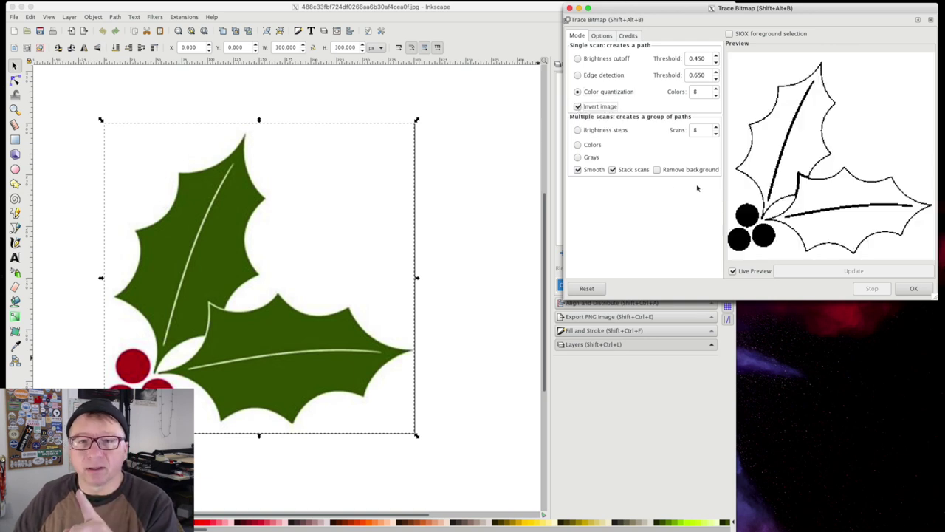
left_click(580, 77)
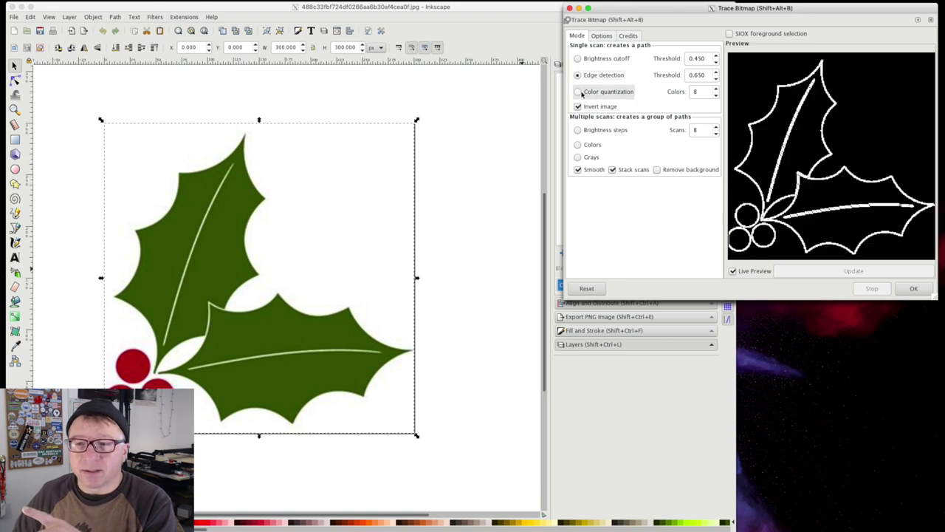
left_click(578, 107)
left_click(578, 106)
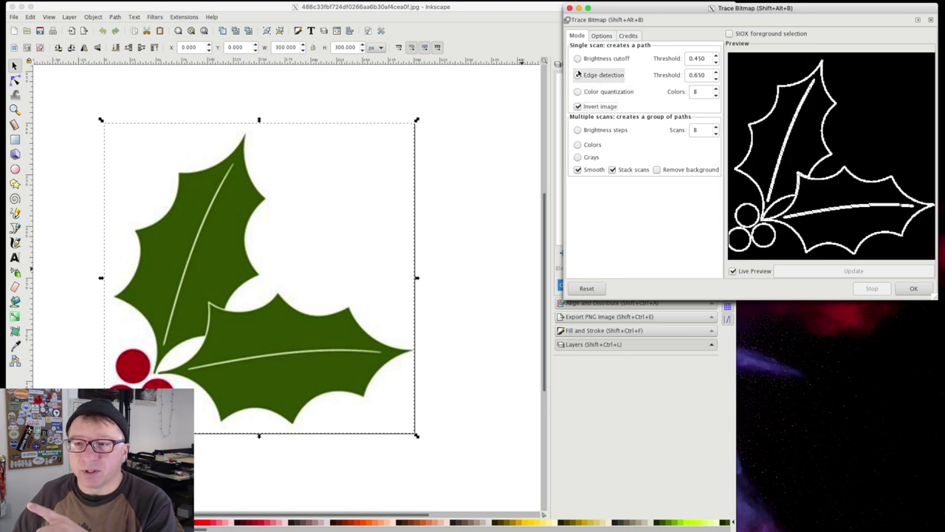
left_click(578, 91)
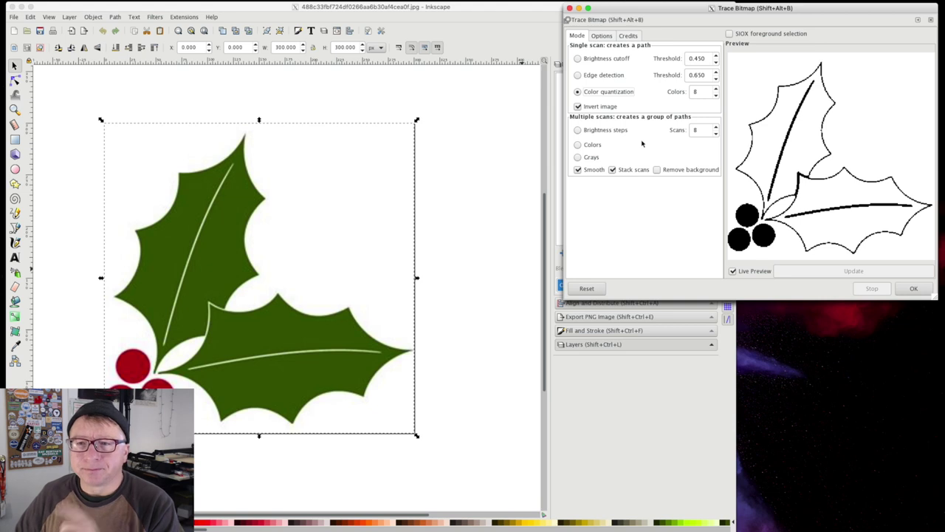
- In the Options tab, raise the suppress-speckles size to 11
left_click(602, 36)
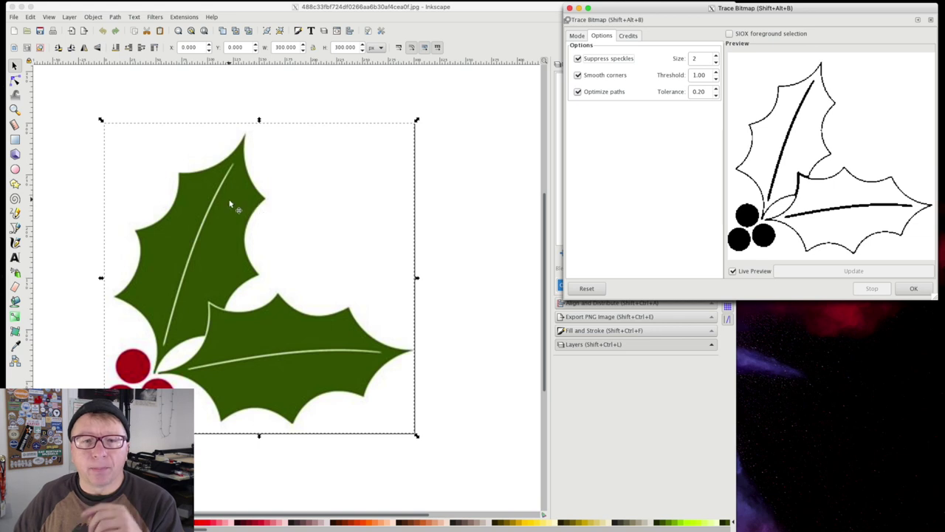
scroll(225, 200, "up", 3)
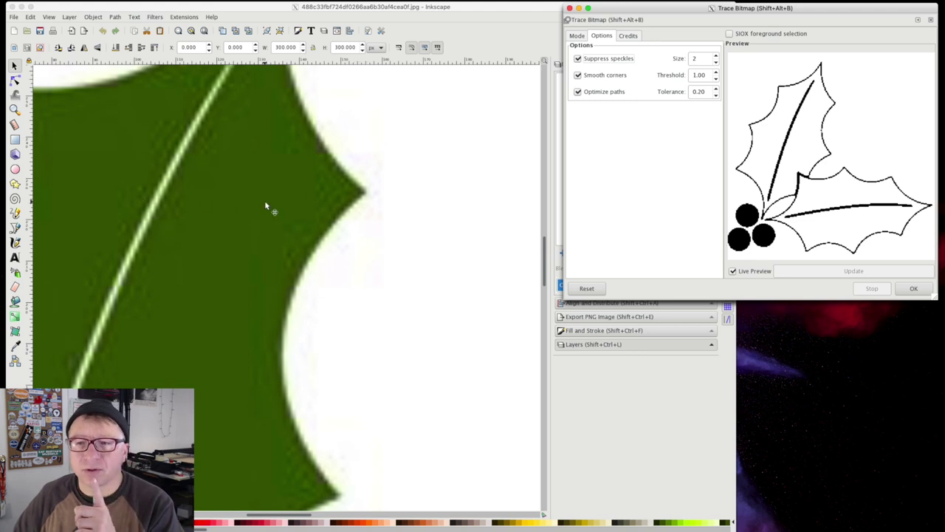
left_click(715, 57)
left_click(715, 57)
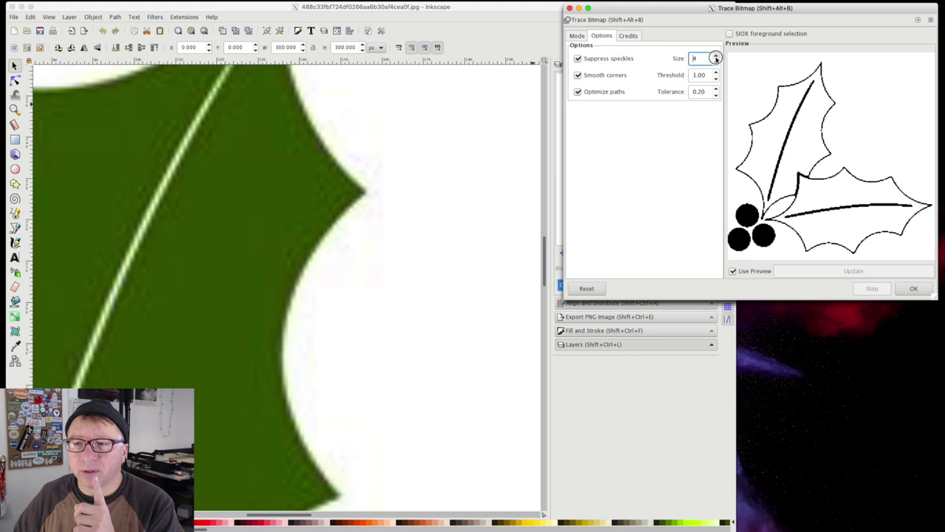
left_click(716, 57)
left_click(715, 56)
left_click(716, 56)
left_click(715, 57)
left_click(715, 57)
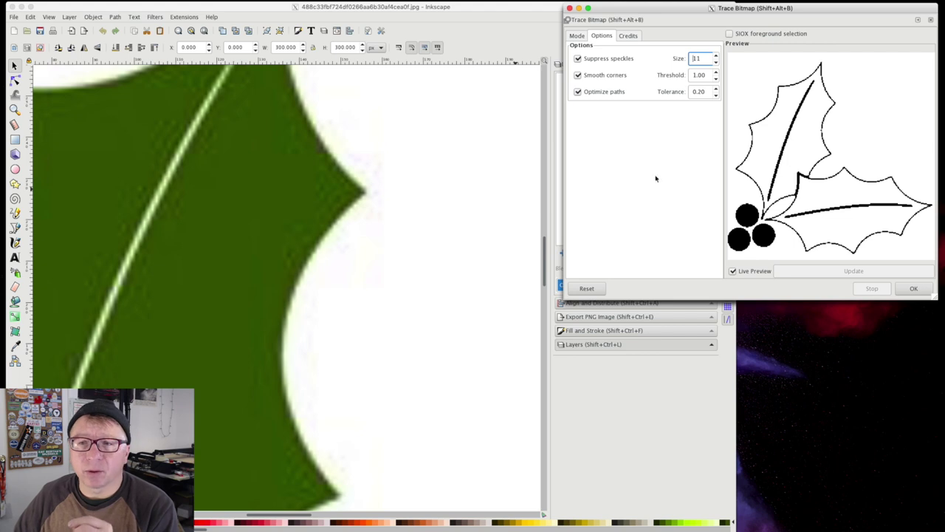
- Lower the Smooth corners threshold to 0.83
left_click(716, 79)
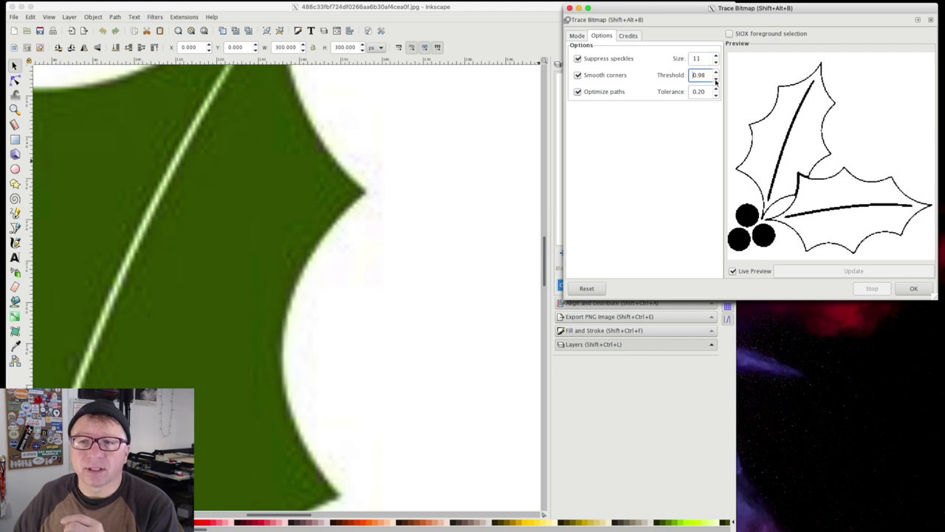
left_click(716, 79)
left_click(716, 79)
left_click(716, 80)
left_click(715, 80)
left_click(715, 80)
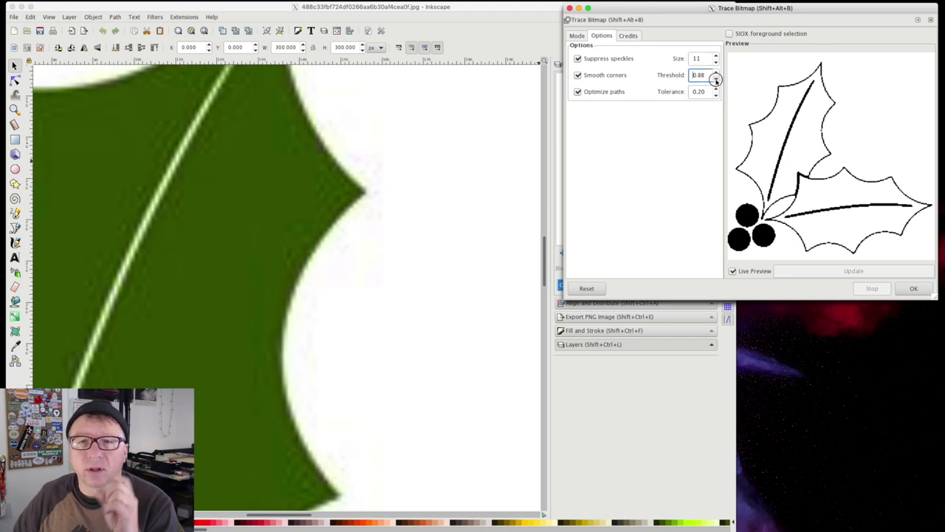
left_click(716, 80)
left_click(715, 80)
left_click(715, 79)
left_click(715, 80)
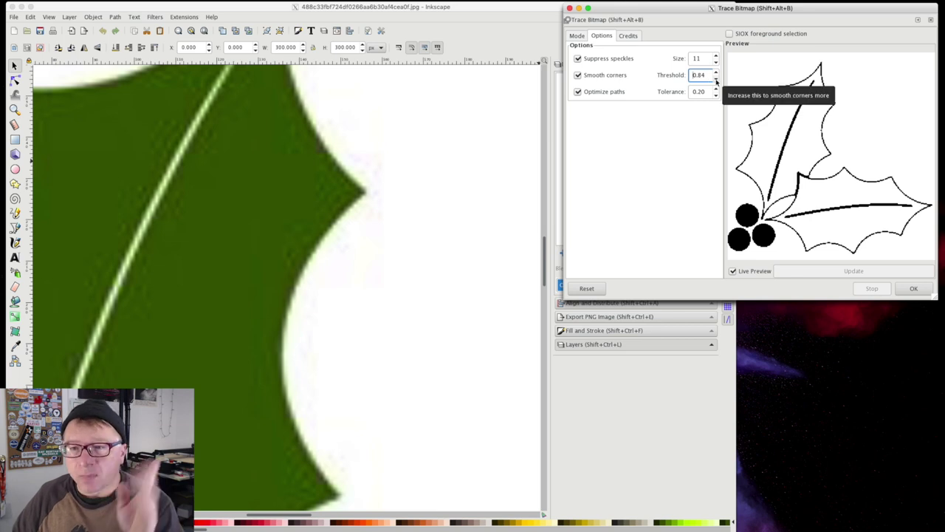
left_click(715, 80)
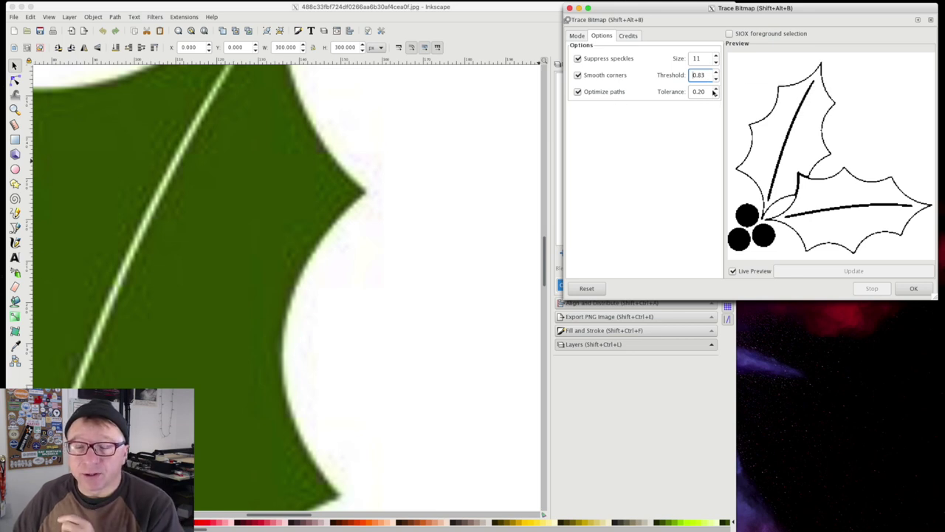
- Raise the Optimize paths tolerance to 1.00
left_click(715, 88)
left_click(715, 88)
left_click(716, 88)
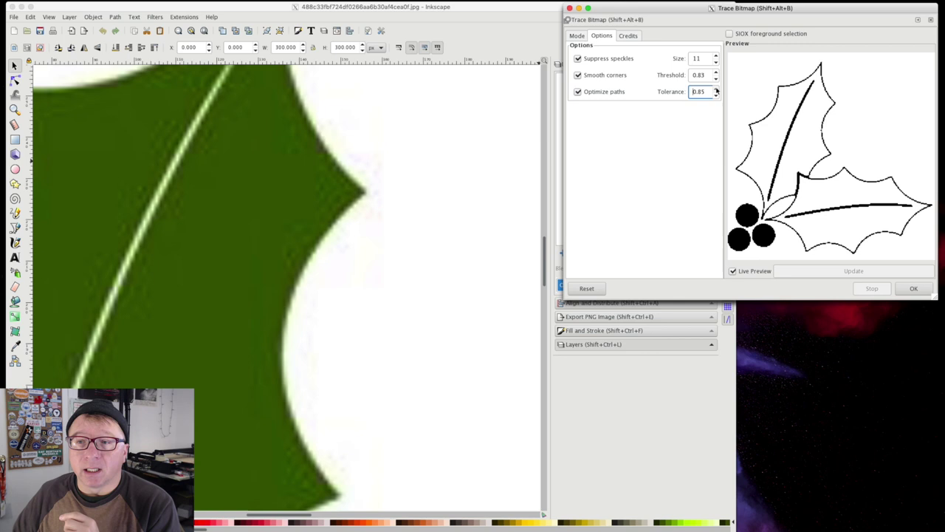
left_click(716, 88)
left_click(716, 89)
left_click(716, 88)
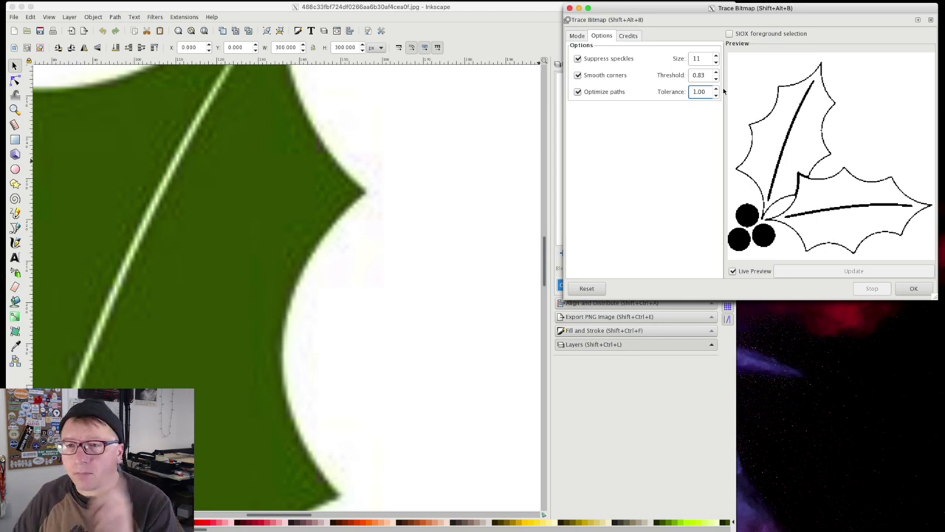
left_click(578, 37)
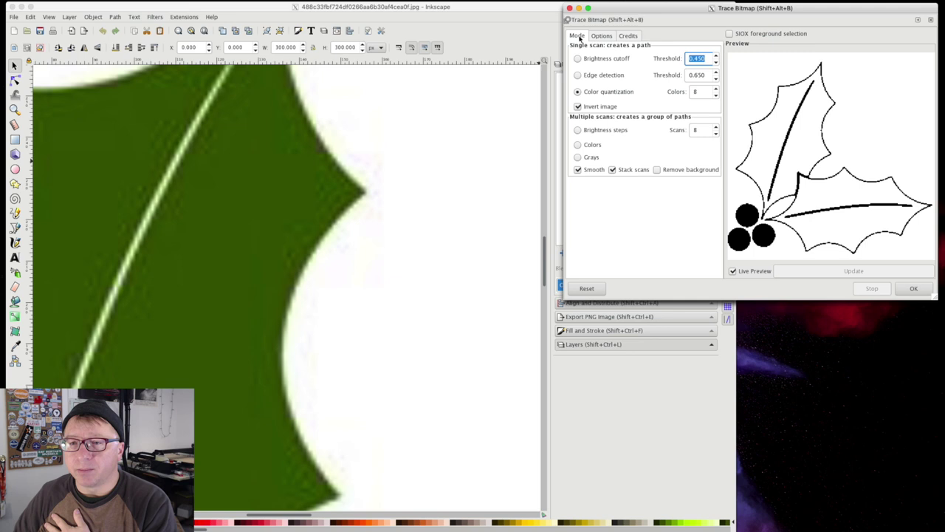
- Trace the bitmap with Brightness cutoff and Invert image unchecked, creating a black path
left_click(578, 59)
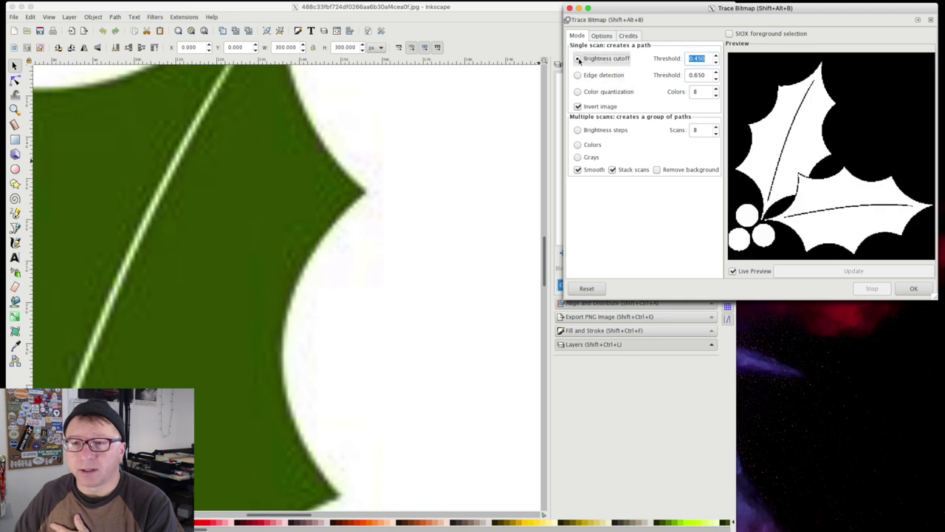
left_click(577, 106)
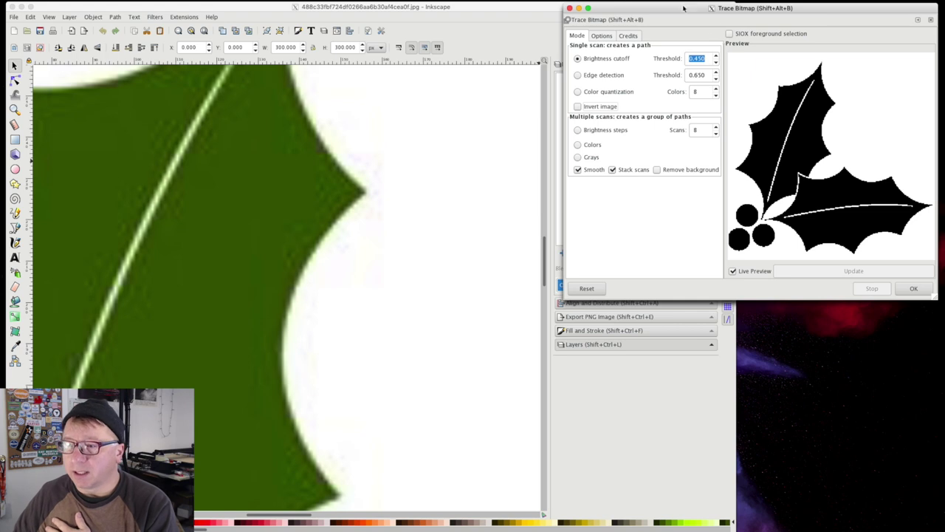
left_click_drag(683, 8, 703, 4)
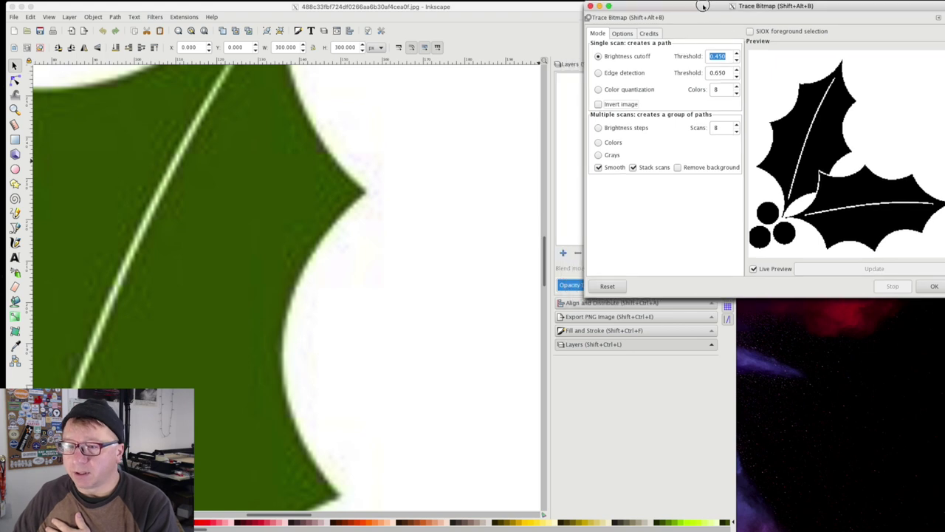
left_click(934, 285)
- Find the new black traced holly path beside the original image and select it
scroll(369, 297, "down", 5)
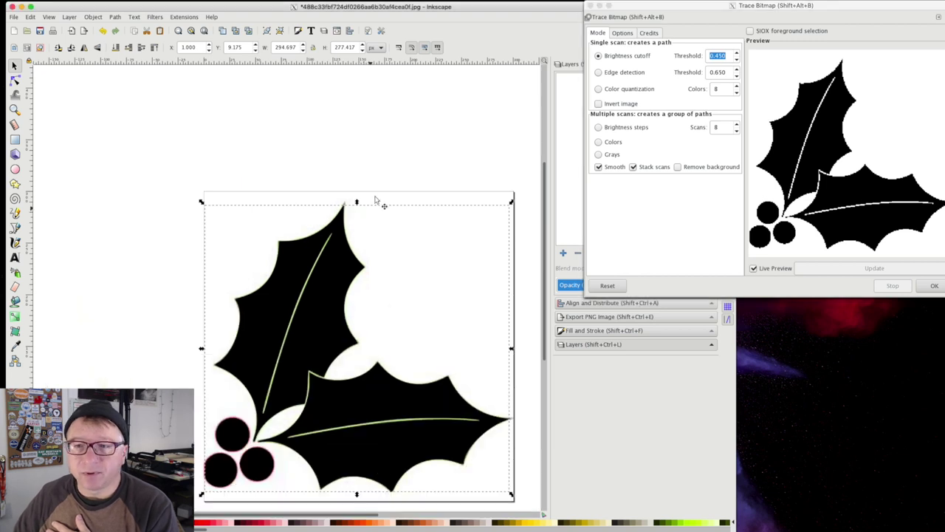
scroll(413, 88, "down", 2)
scroll(413, 89, "right", 2)
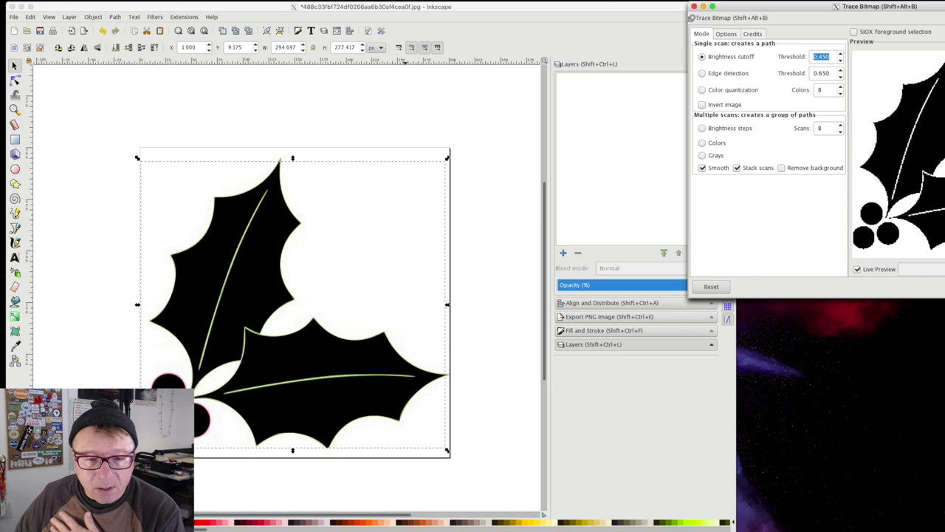
left_click(270, 344)
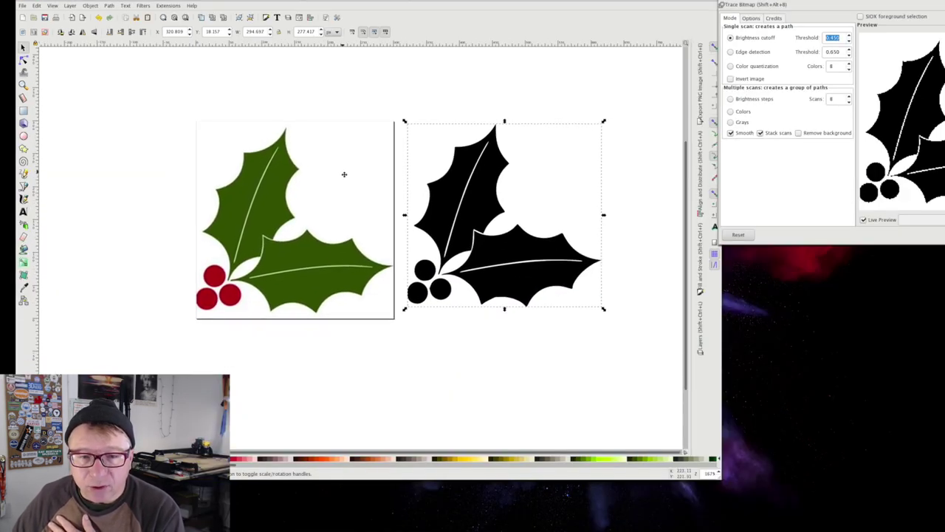
scroll(421, 219, "up", 1)
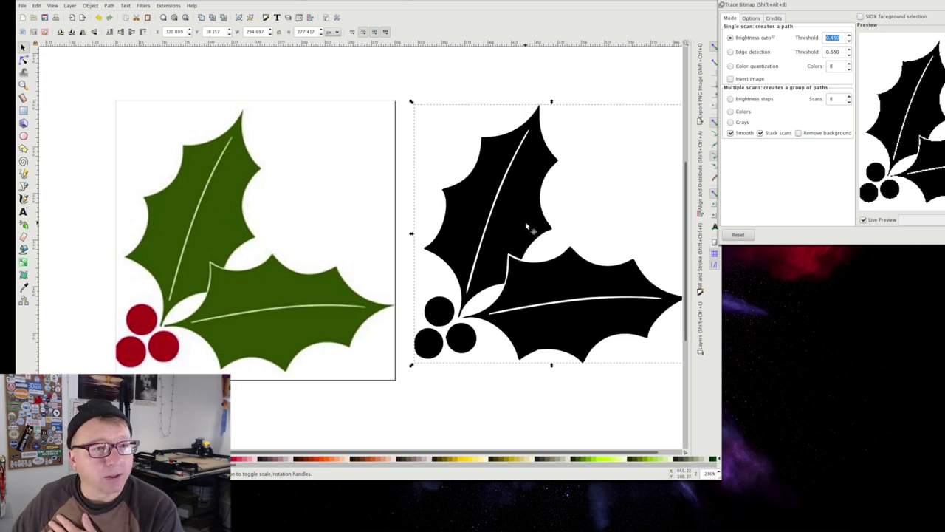
- Inspect the black trace's nodes with the Node tool, zooming to see its smooth few-node curves
left_click(23, 60)
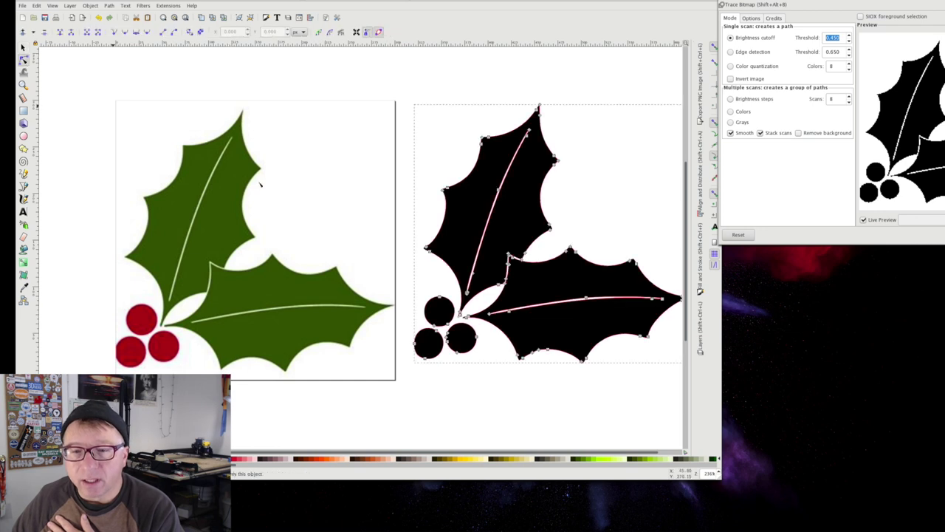
scroll(550, 191, "down", 2)
scroll(550, 192, "up", 3)
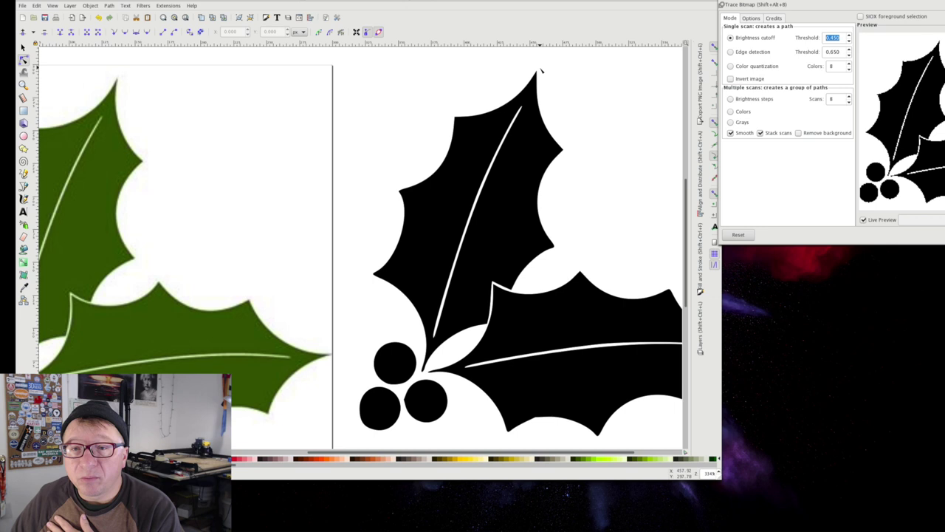
scroll(536, 74, "up", 1)
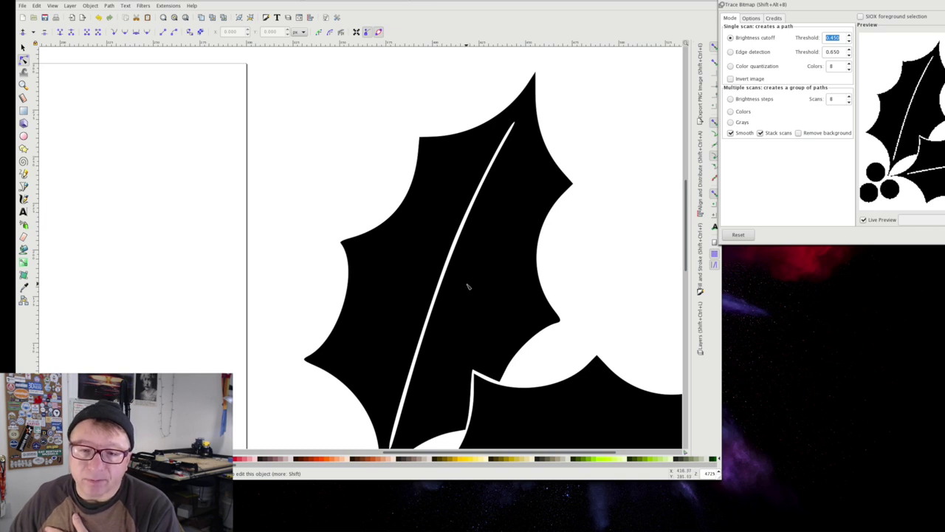
scroll(469, 283, "down", 2)
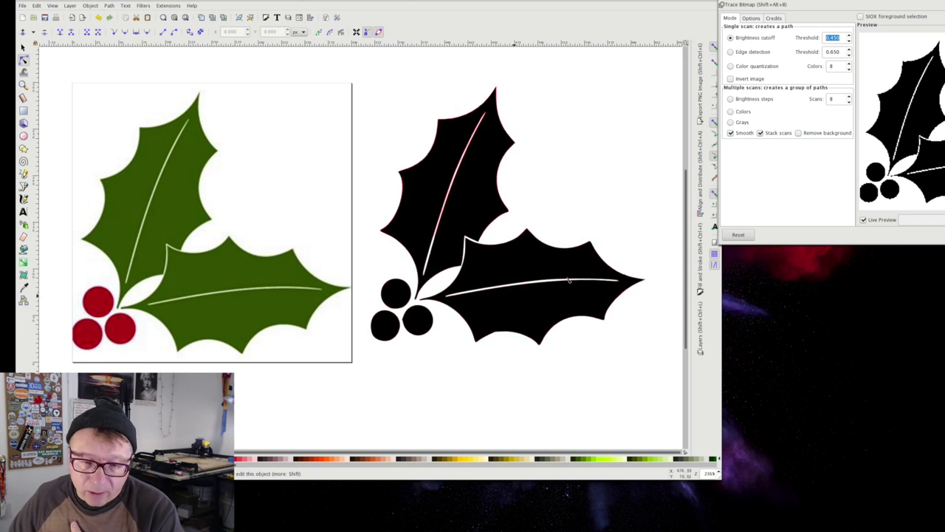
scroll(410, 336, "up", 1)
scroll(395, 327, "up", 2)
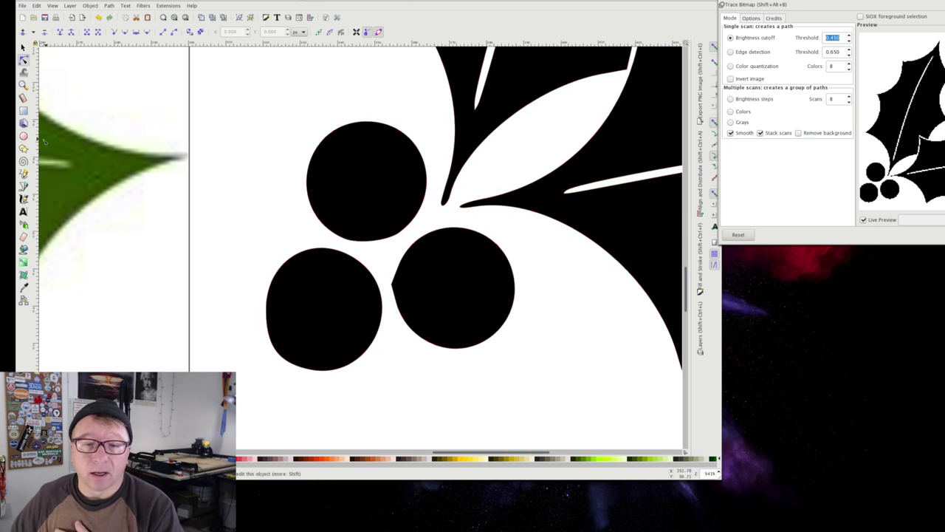
left_click(371, 157)
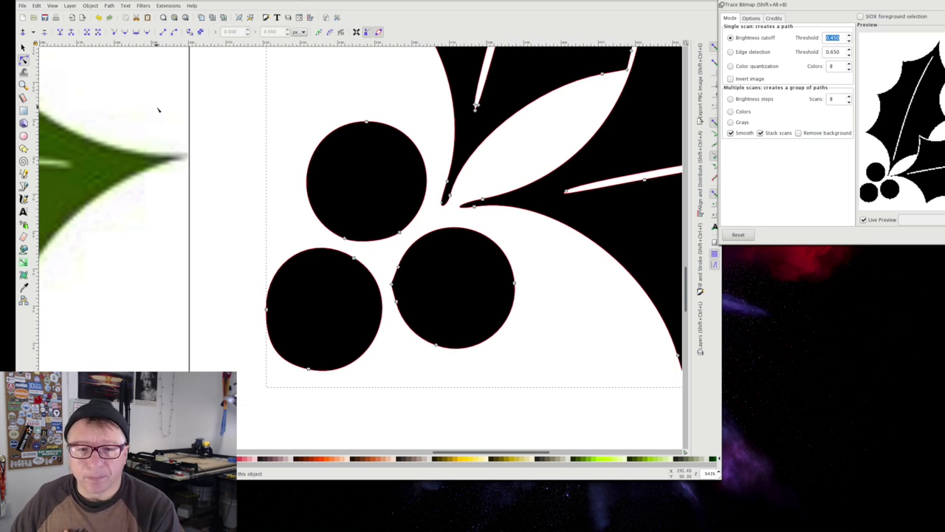
scroll(181, 131, "down", 1)
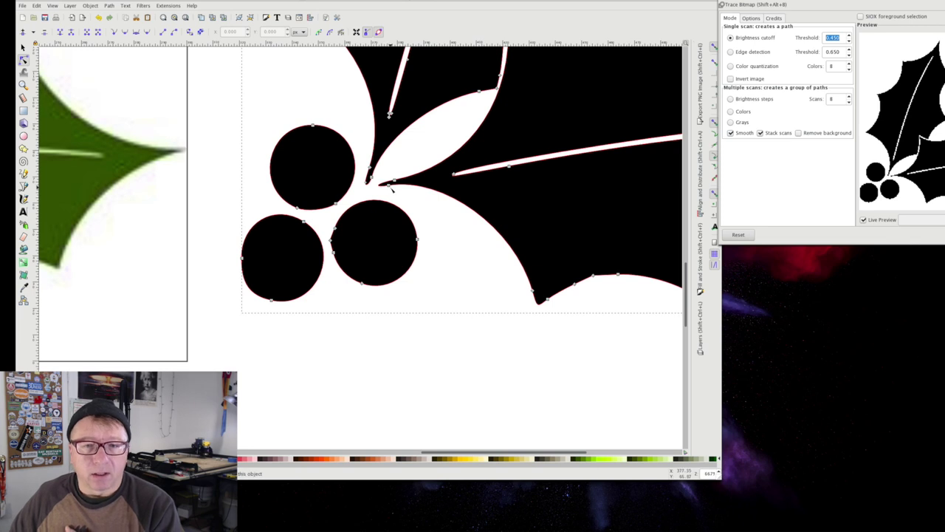
scroll(392, 187, "down", 2)
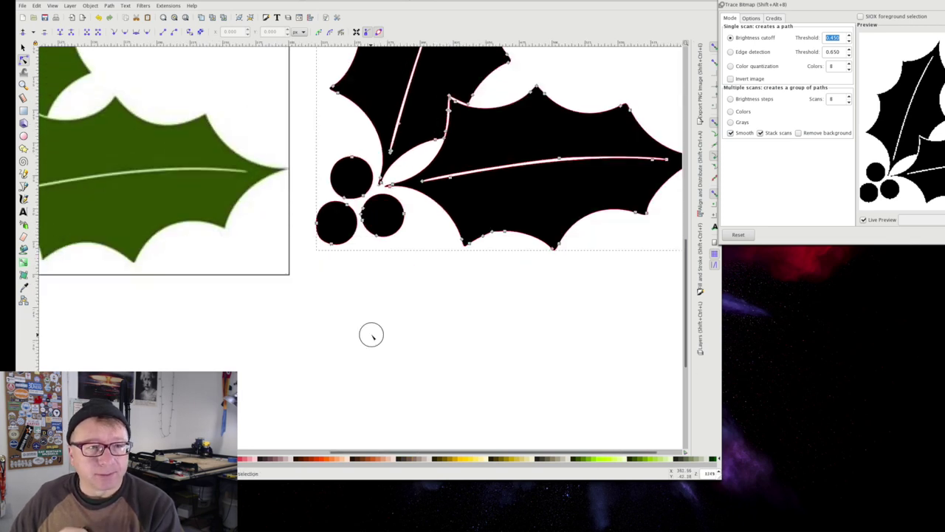
- Select the green holly bitmap and trace it again using Edge detection
left_click(22, 46)
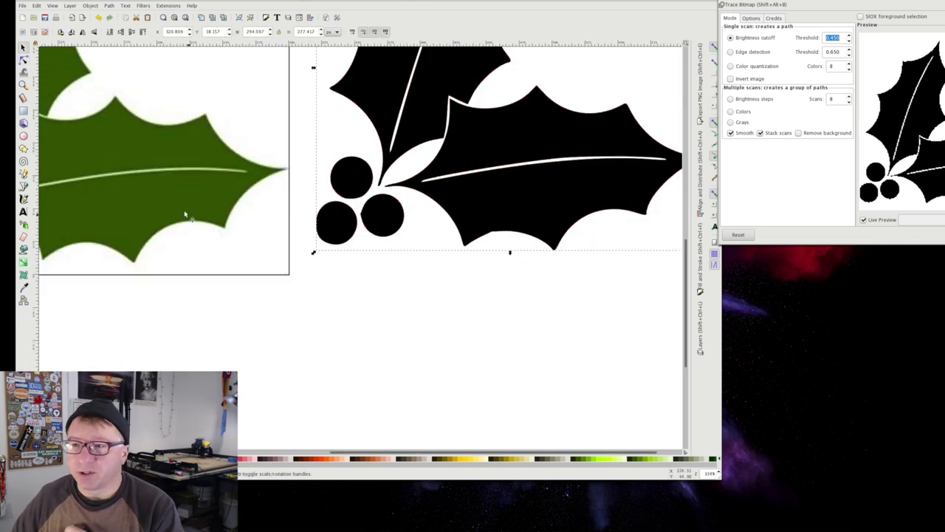
left_click(162, 184)
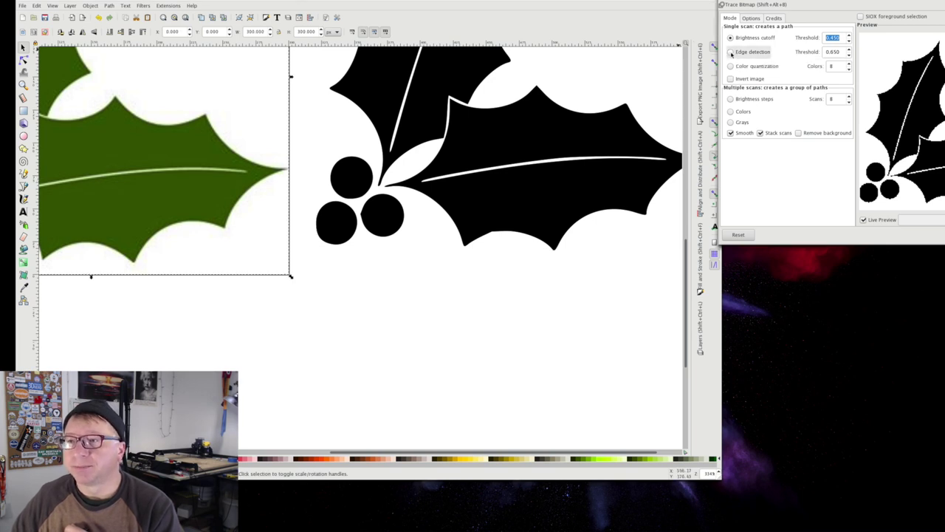
left_click(730, 53)
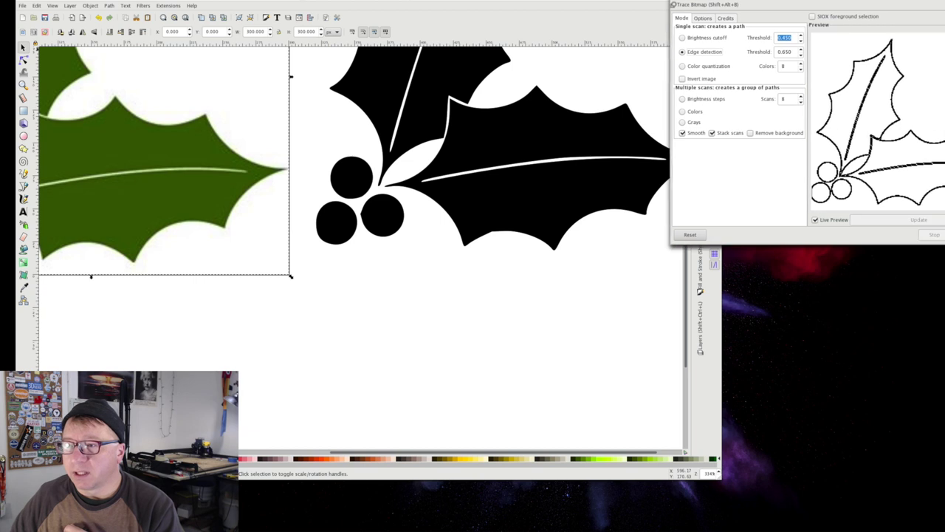
left_click(936, 235)
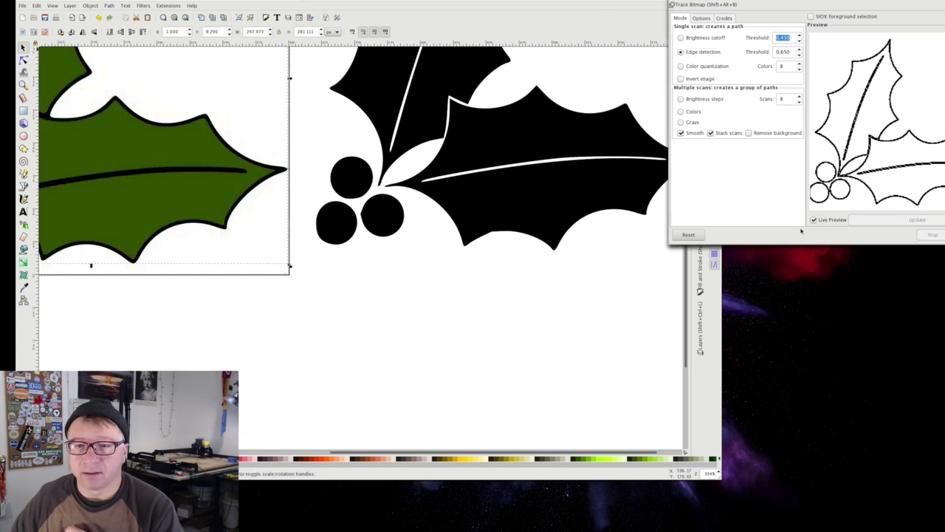
- Close the trace settings and drag the new edge-detection outline below the green bitmap
scroll(375, 222, "down", 3)
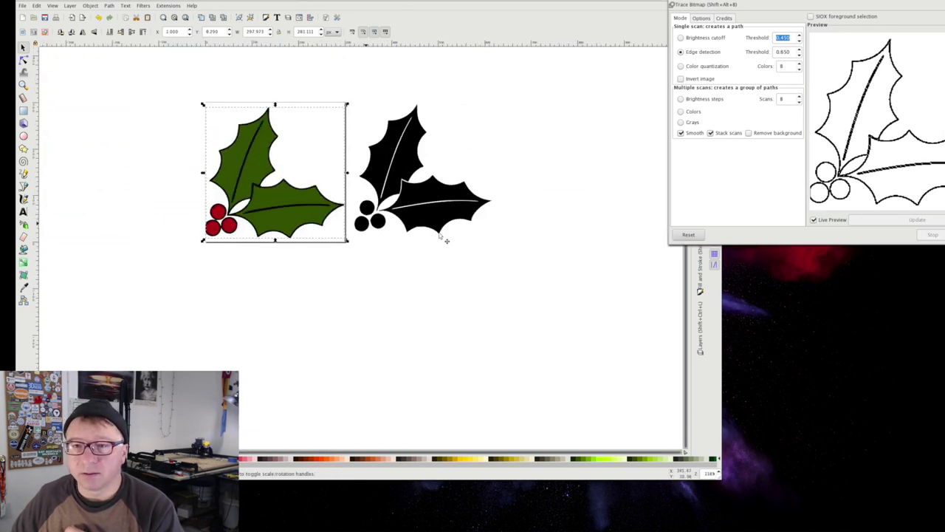
key("ctrl+w")
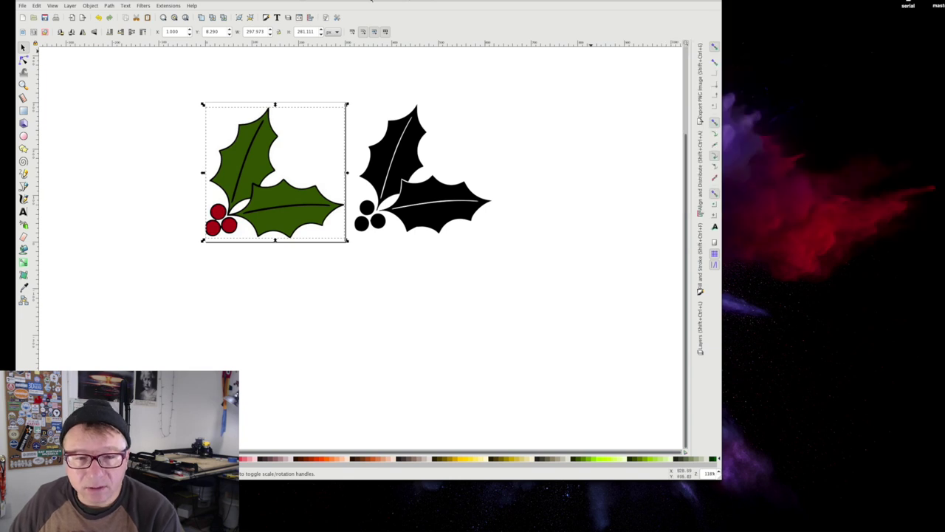
scroll(469, 211, "up", 1)
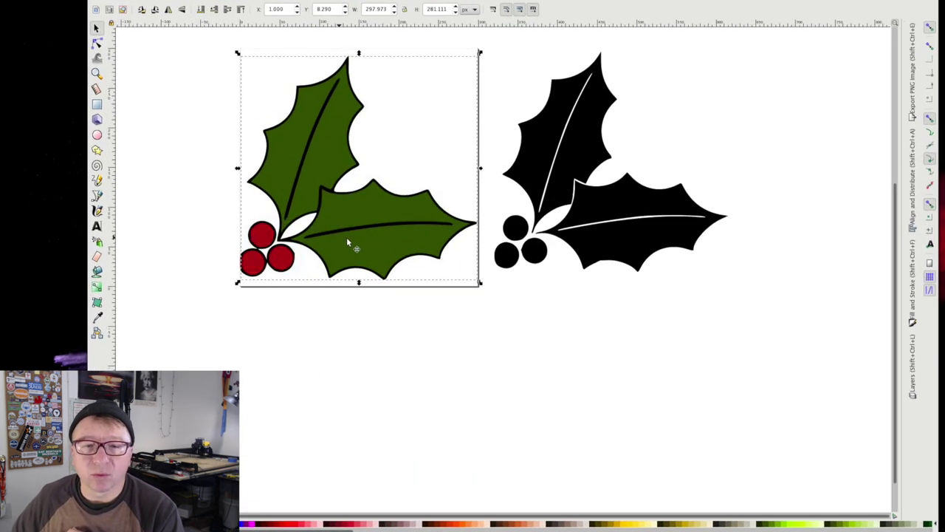
scroll(376, 223, "up", 1)
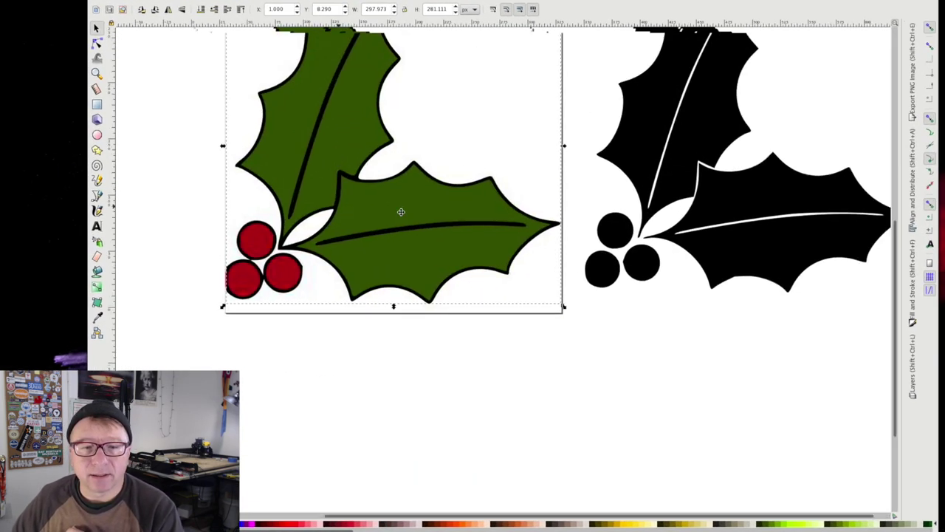
scroll(400, 212, "up", 2)
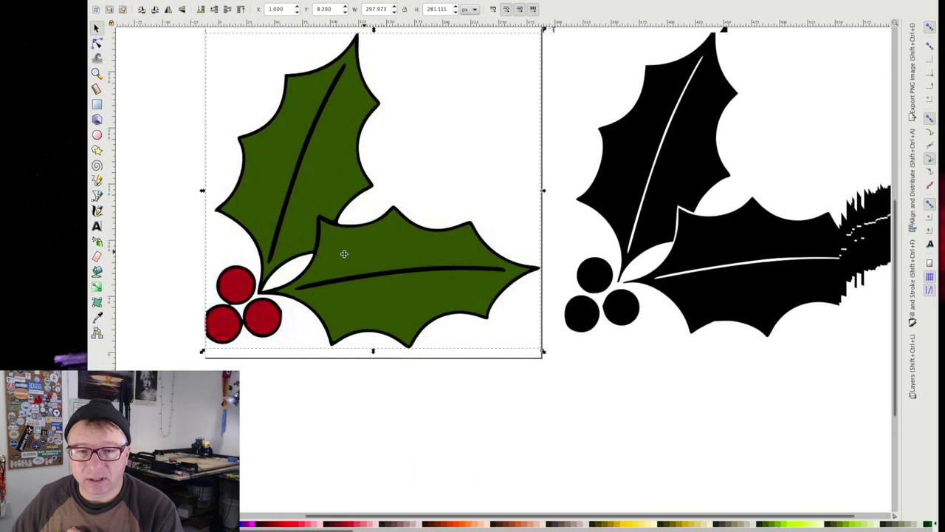
scroll(344, 254, "down", 2)
left_click_drag(517, 268, 549, 182)
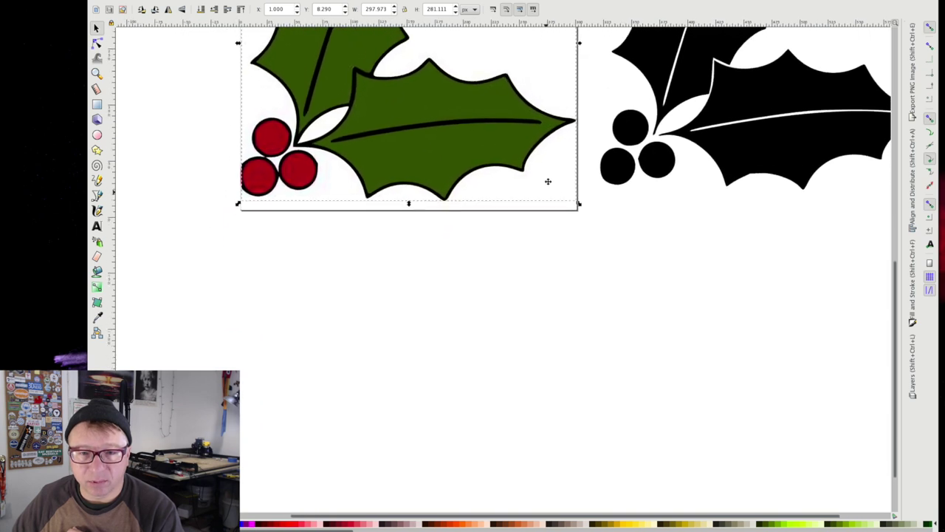
left_click_drag(429, 125, 433, 438)
- Nudge the outline trace lower, inspect its nodes with the Node tool, then deselect it
scroll(625, 254, "down", 5)
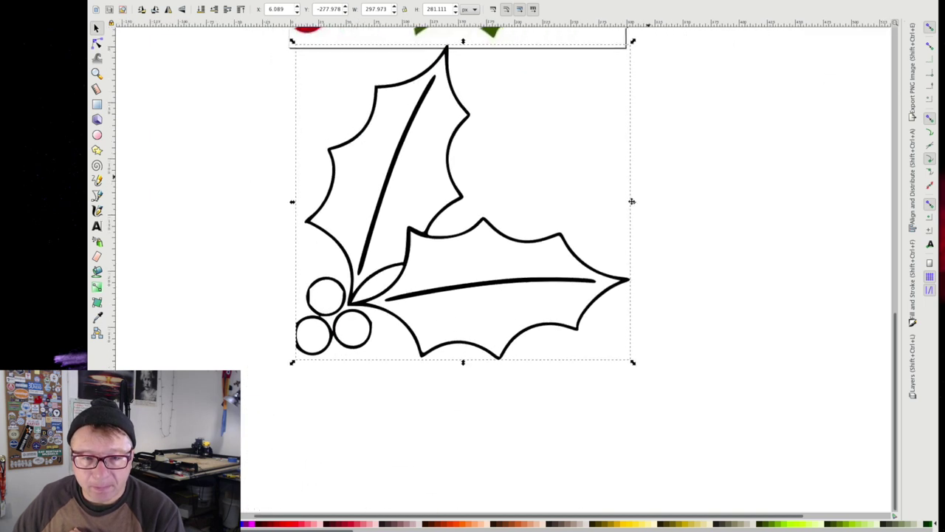
scroll(624, 213, "up", 2)
left_click_drag(381, 184, 382, 194)
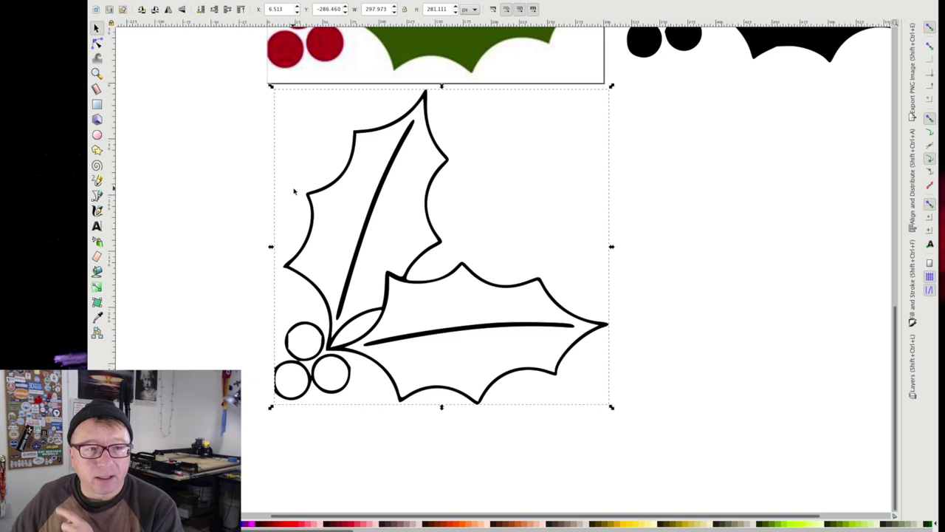
left_click(96, 42)
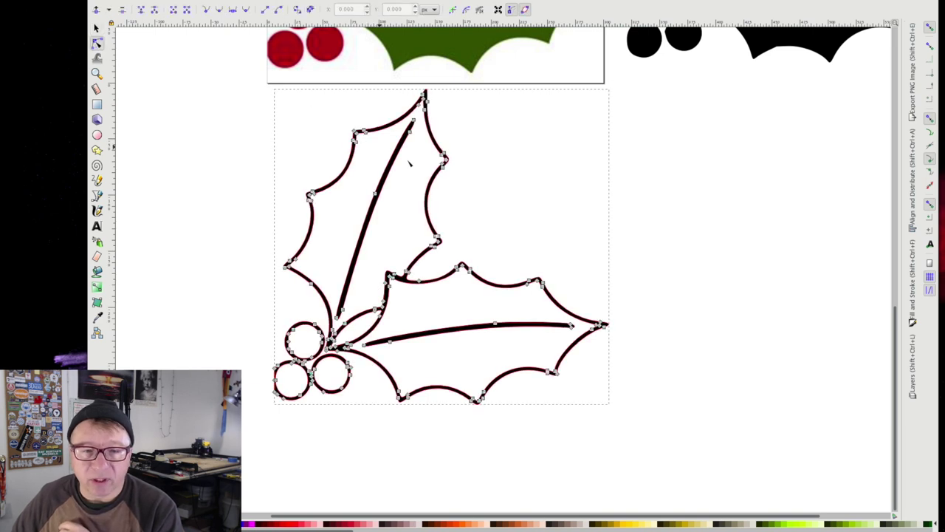
scroll(386, 140, "up", 4)
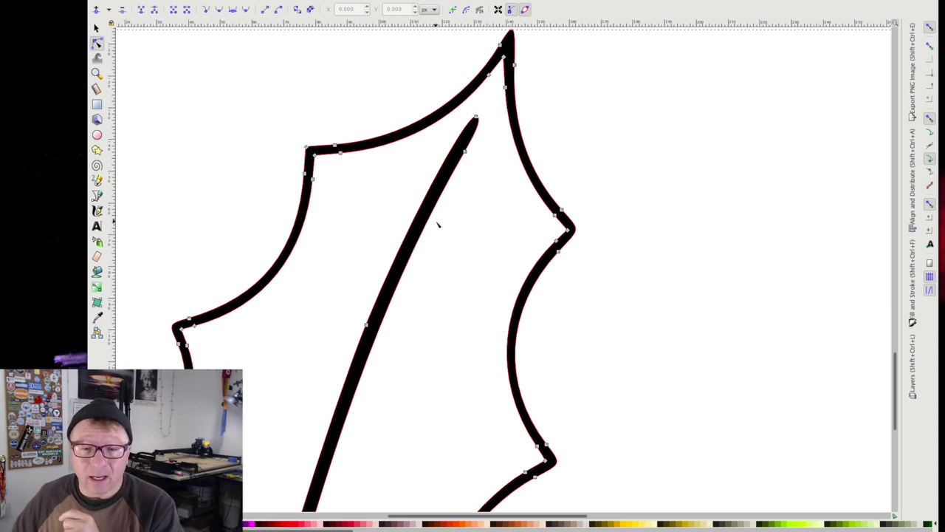
scroll(438, 228, "down", 2, "ctrl")
scroll(542, 219, "down", 1, "ctrl")
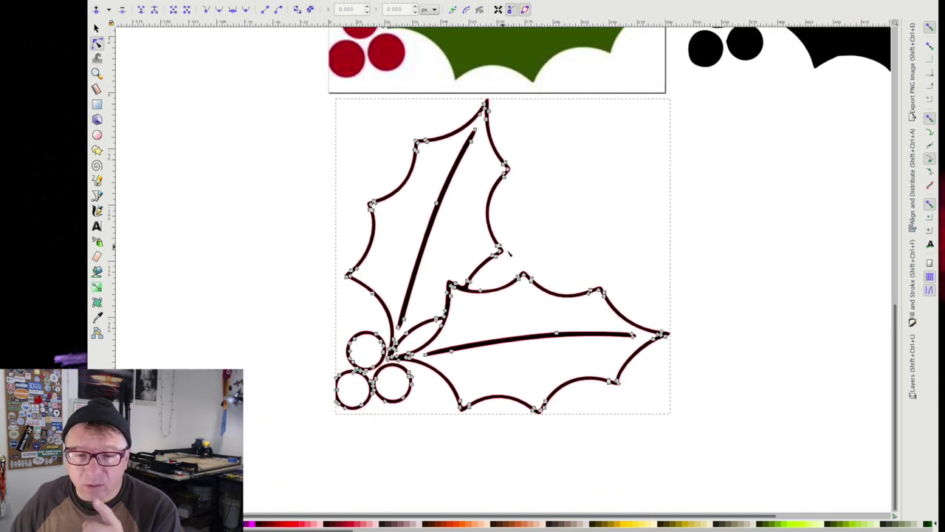
left_click(306, 364)
scroll(482, 353, "up", 1, "ctrl")
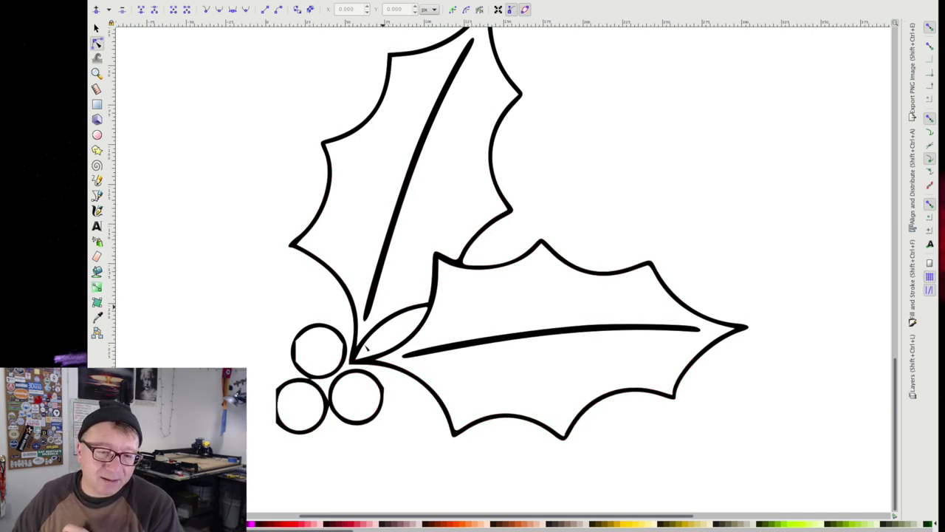
scroll(295, 395, "down", 1)
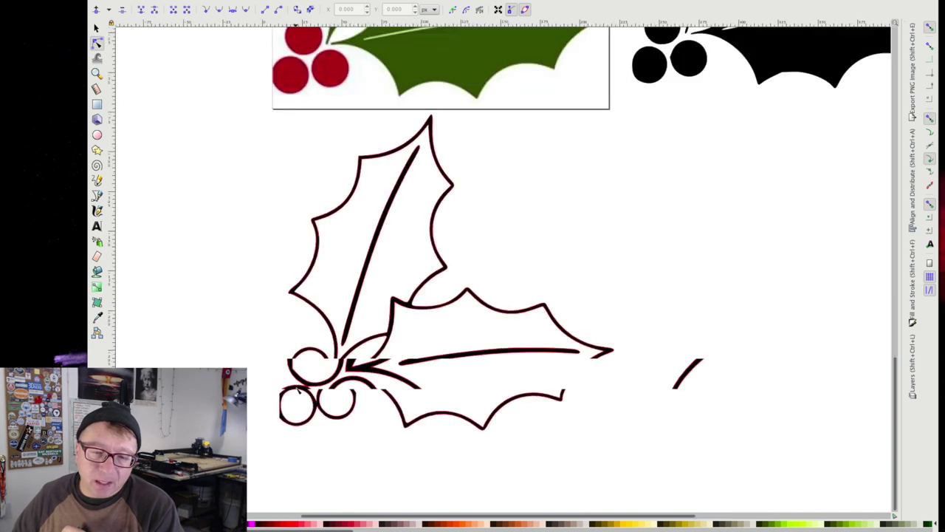
scroll(298, 391, "up", 4)
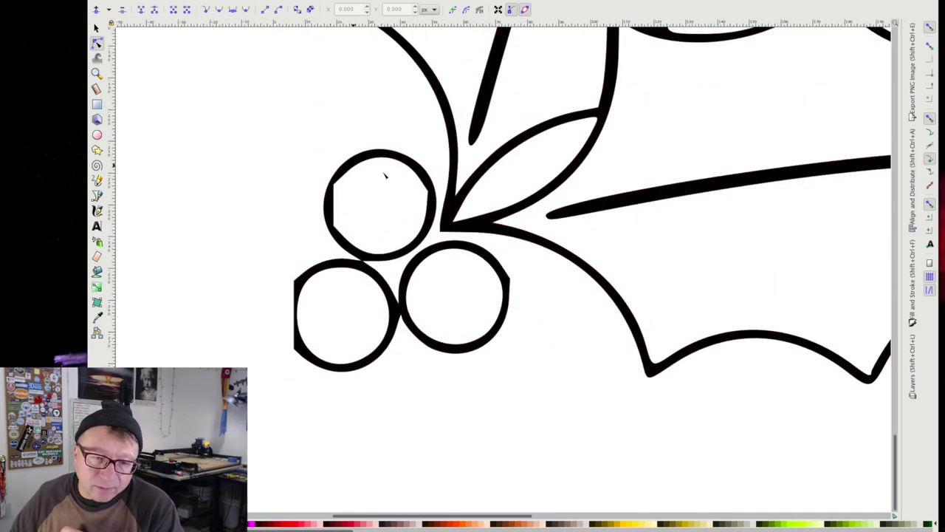
scroll(299, 296, "up", 1)
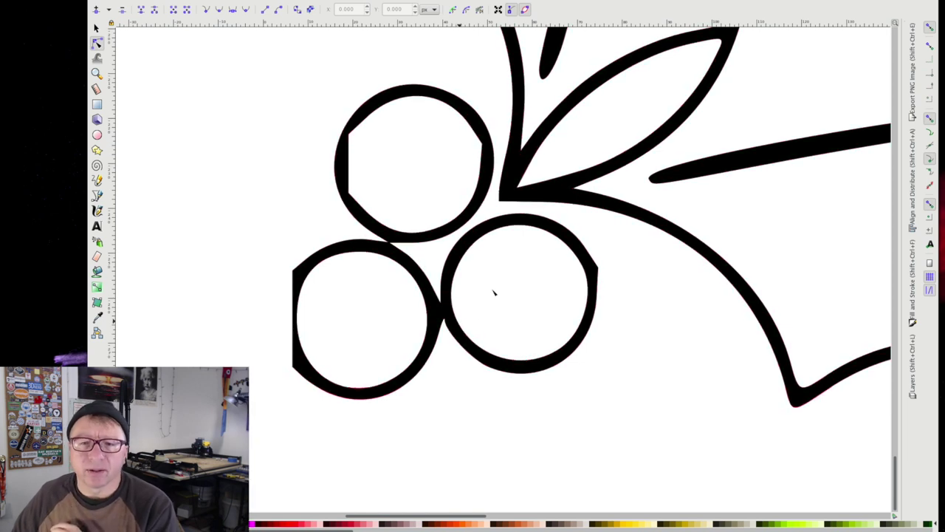
scroll(456, 209, "down", 3)
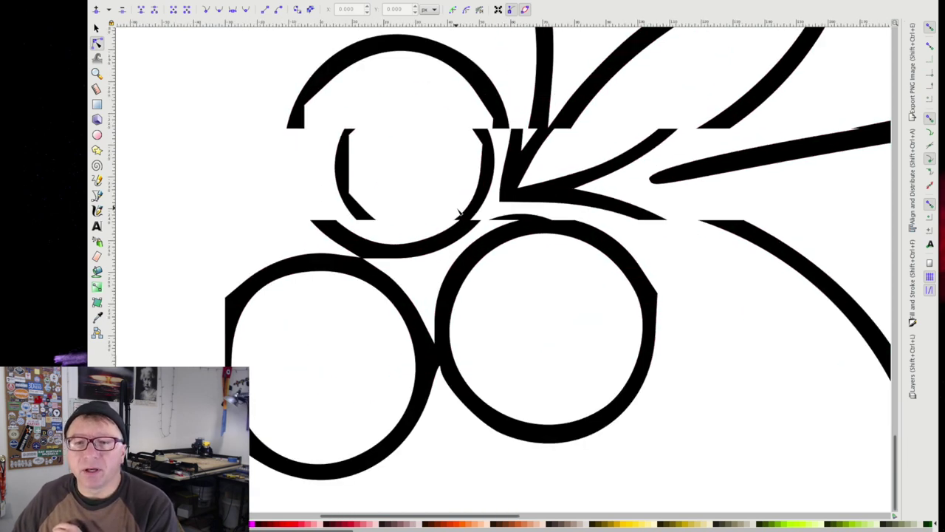
scroll(461, 211, "down", 4)
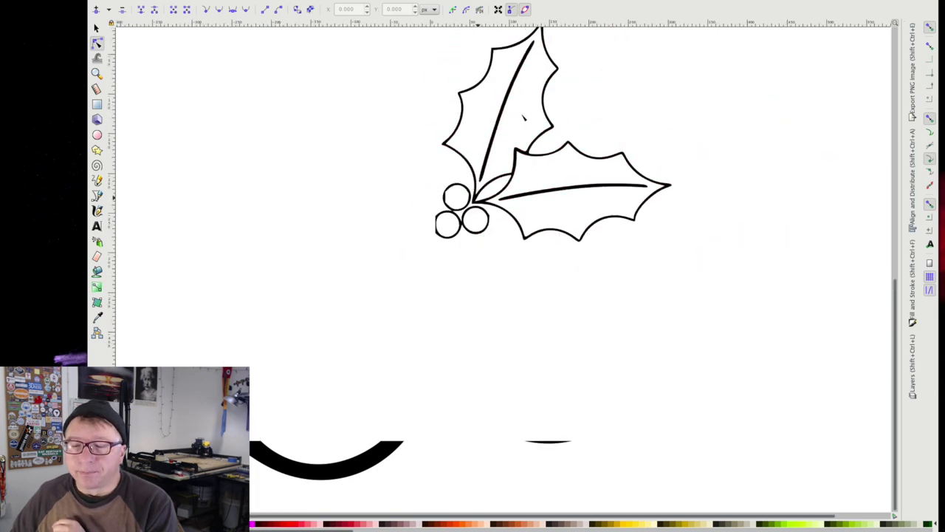